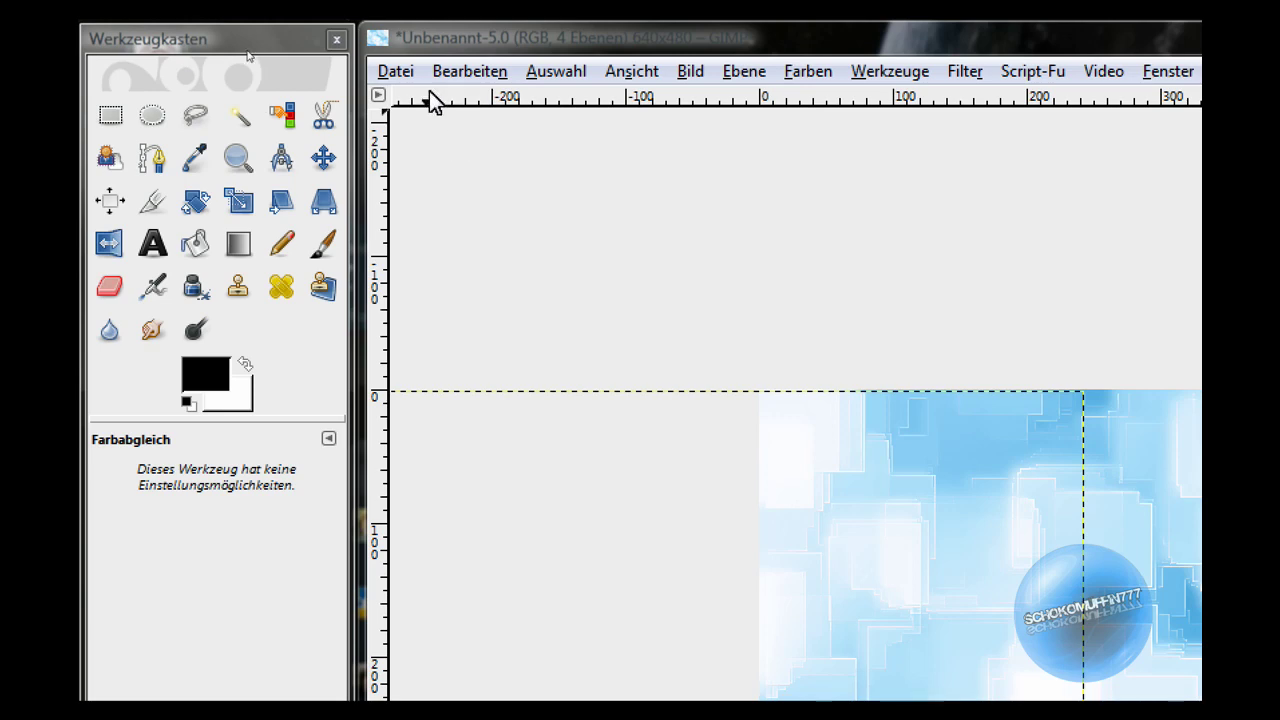
Step: Create a default 640 × 480 px white image and drag its window larger to fill the workspace
click(400, 72)
click(437, 106)
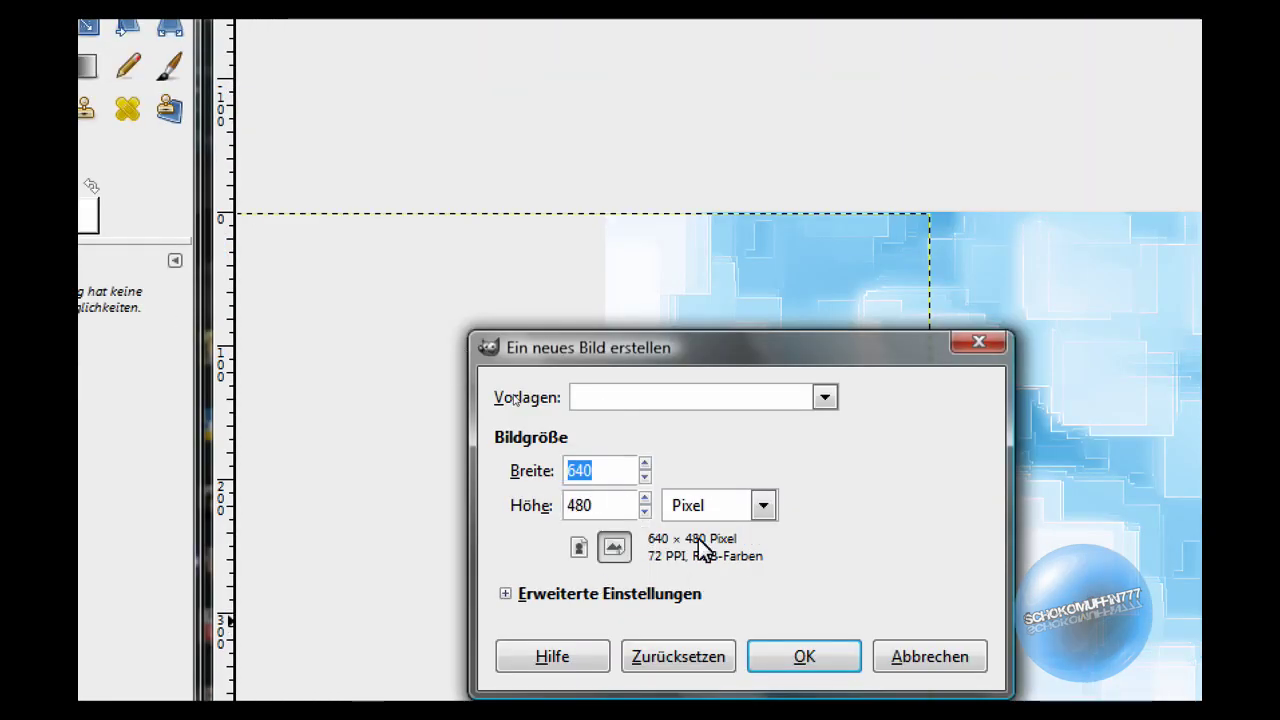
click(806, 658)
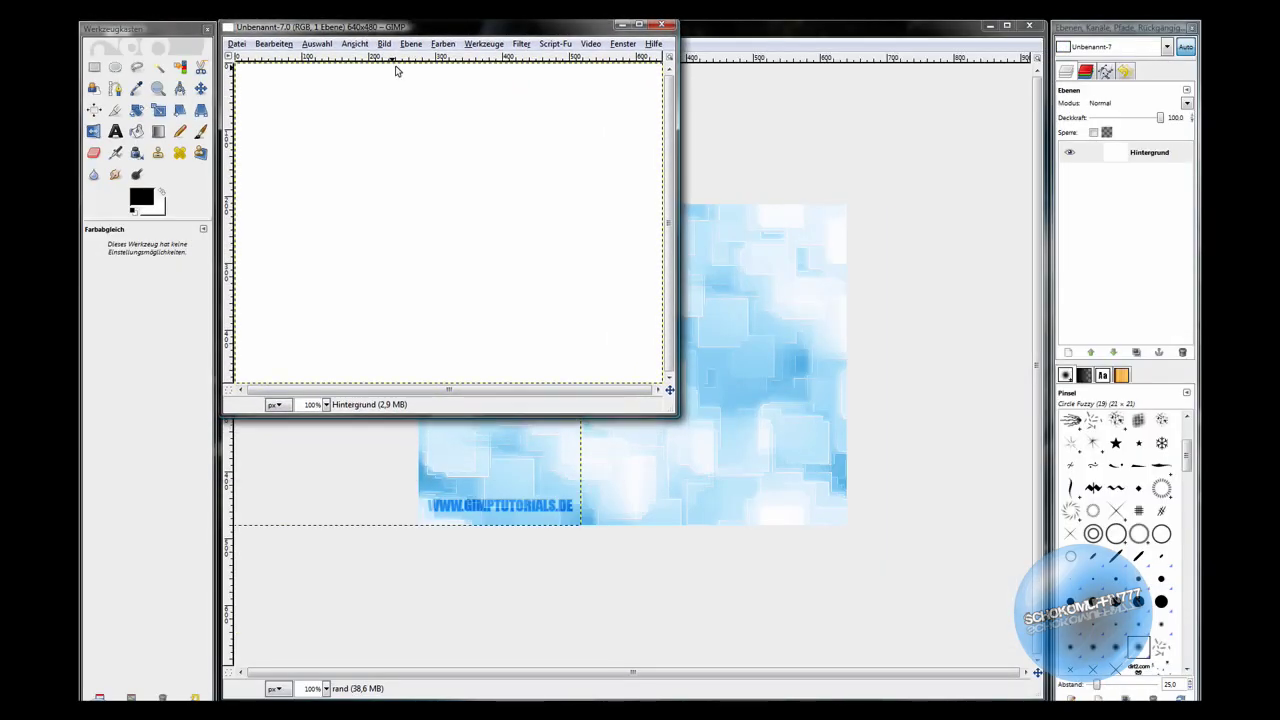
drag(662, 410, 1024, 690)
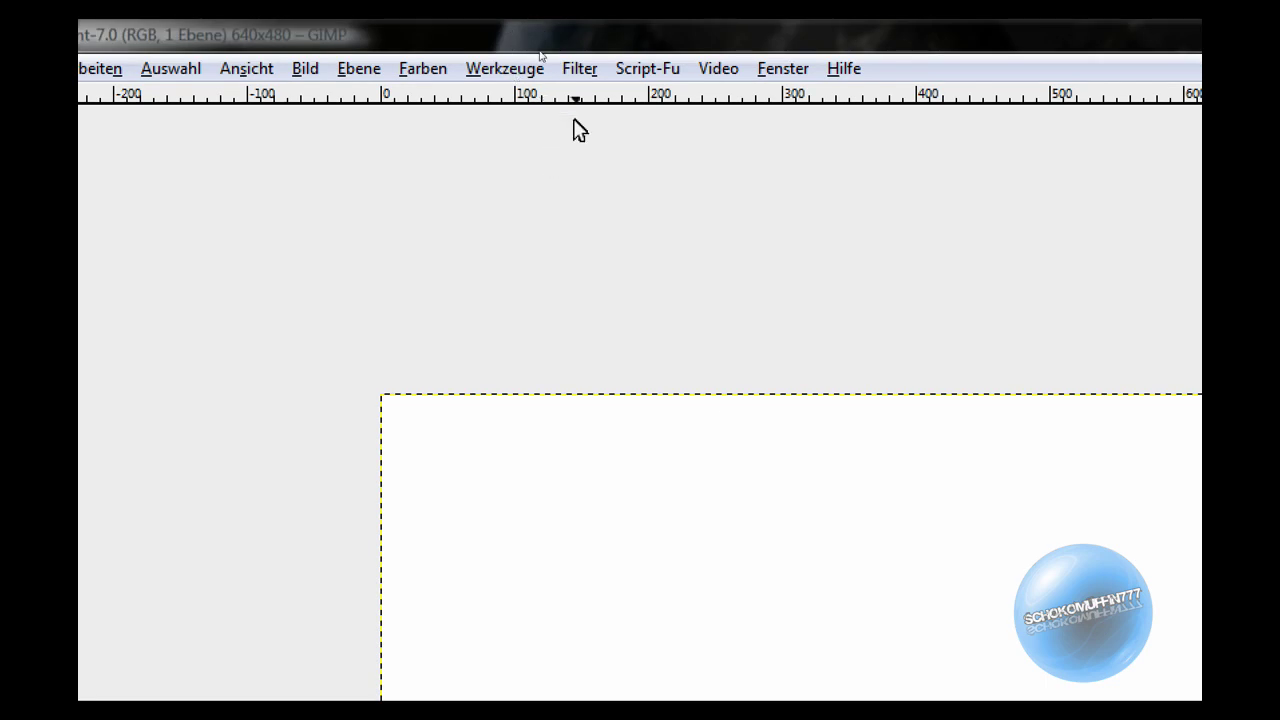
Step: Render Plasma clouds over the canvas with seed 10000 and turbulence 7.0
click(584, 70)
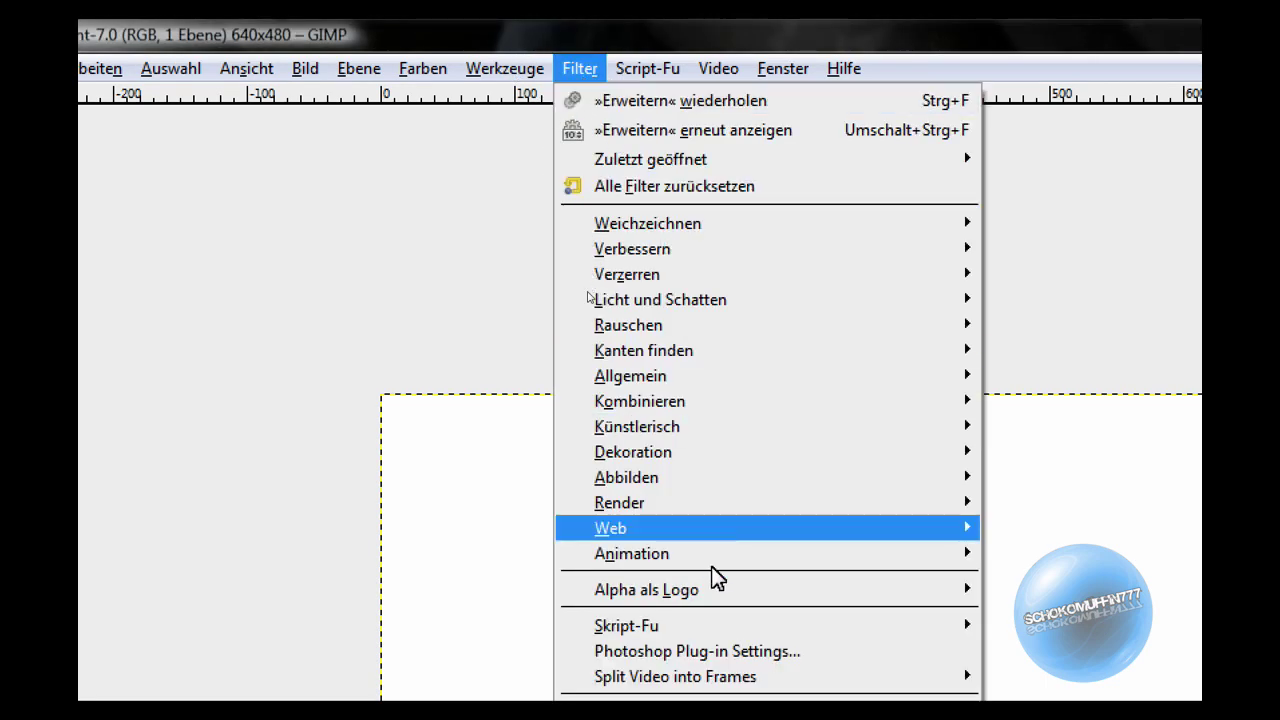
mouse_move(391, 503)
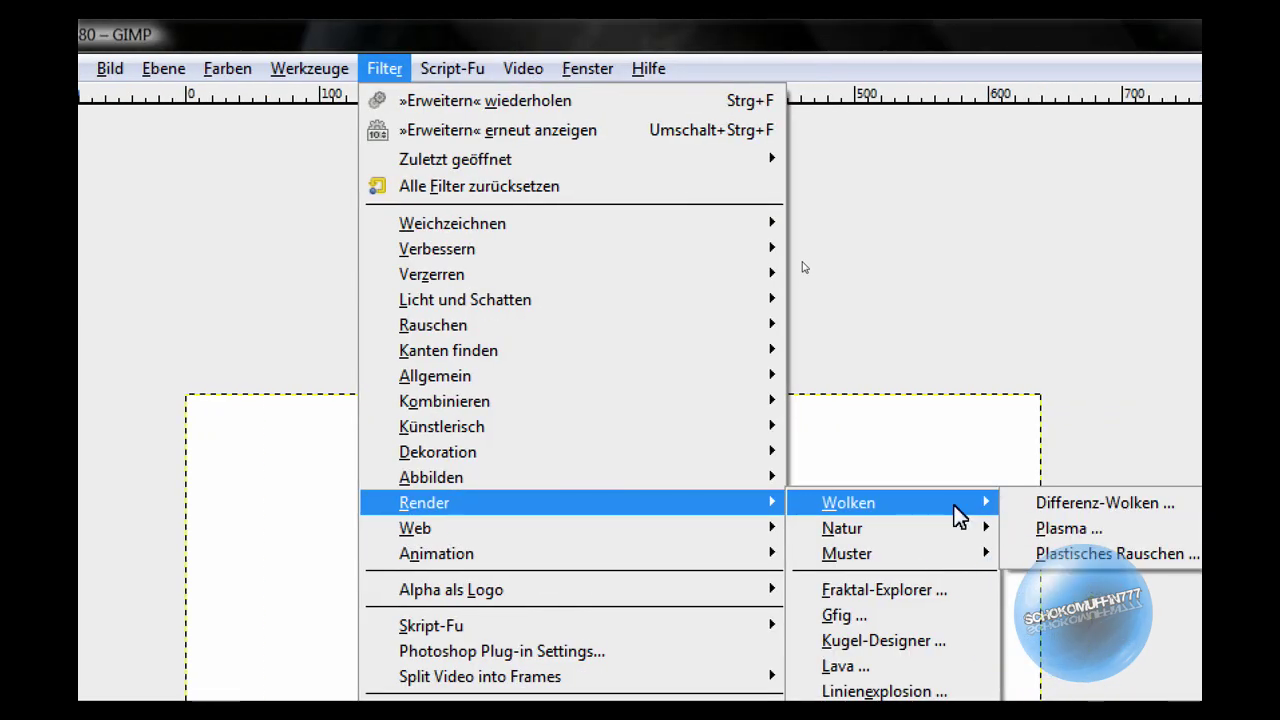
mouse_move(815, 503)
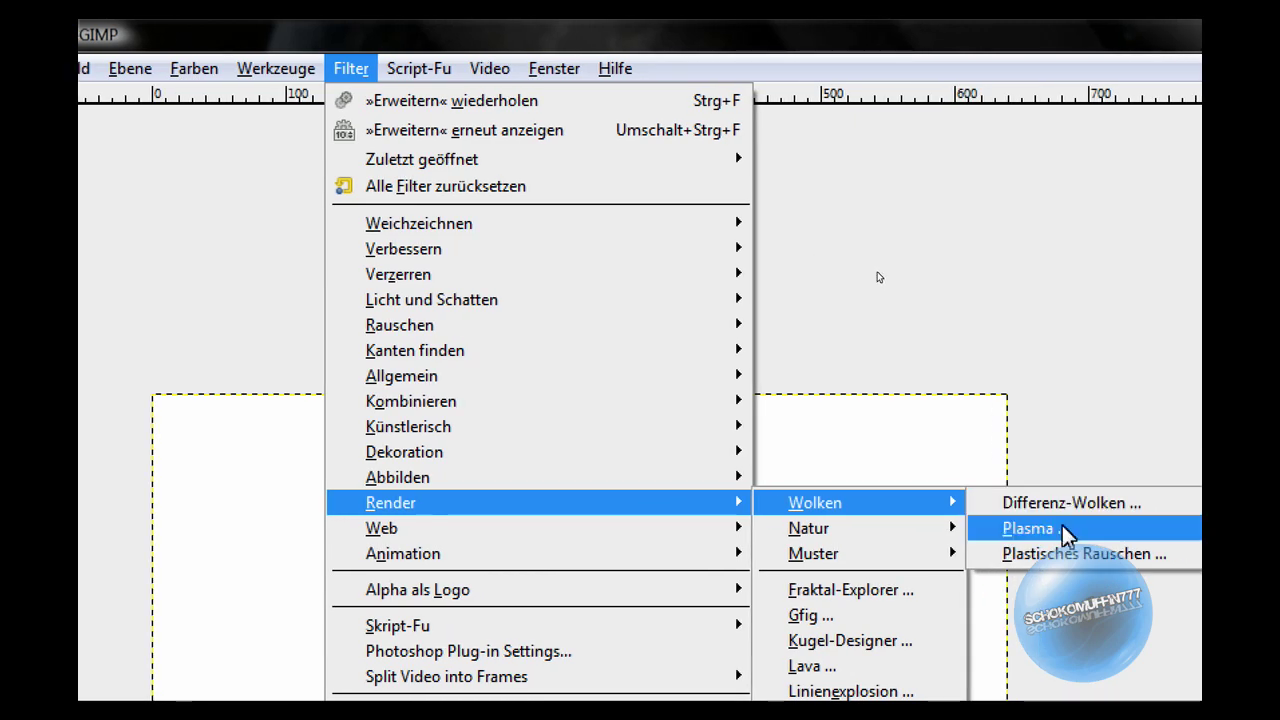
click(1090, 530)
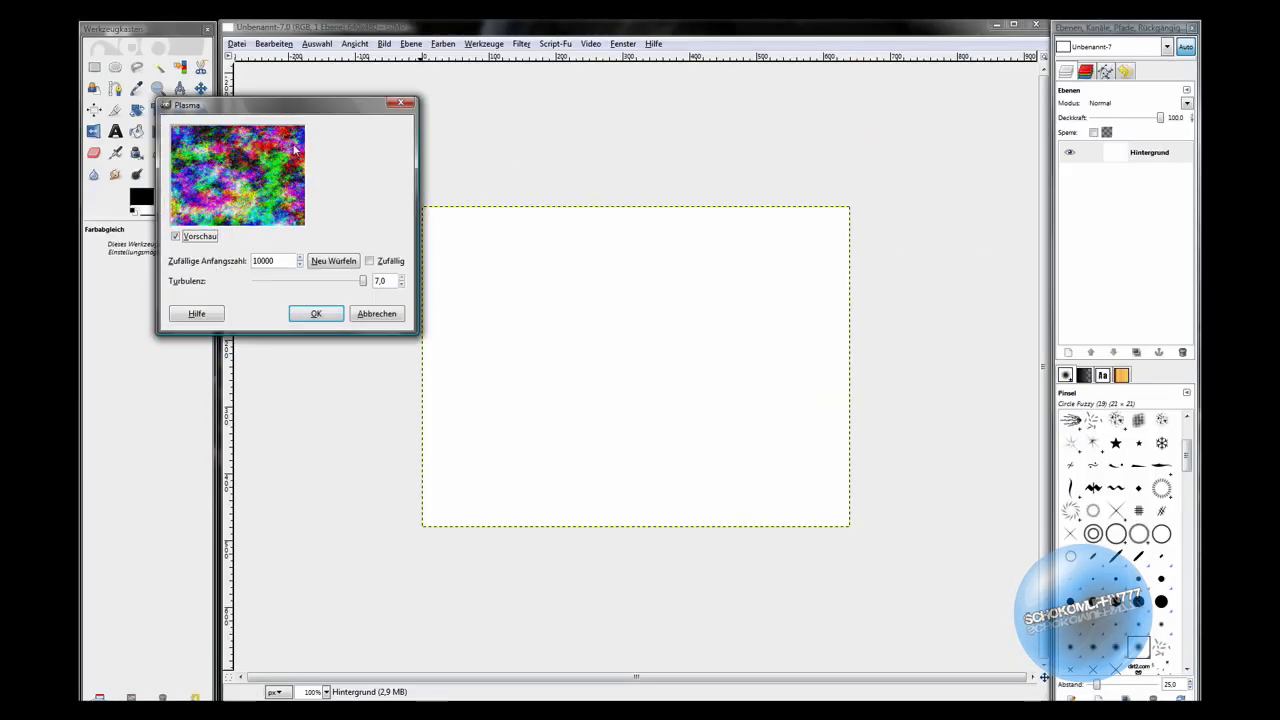
drag(290, 107, 600, 229)
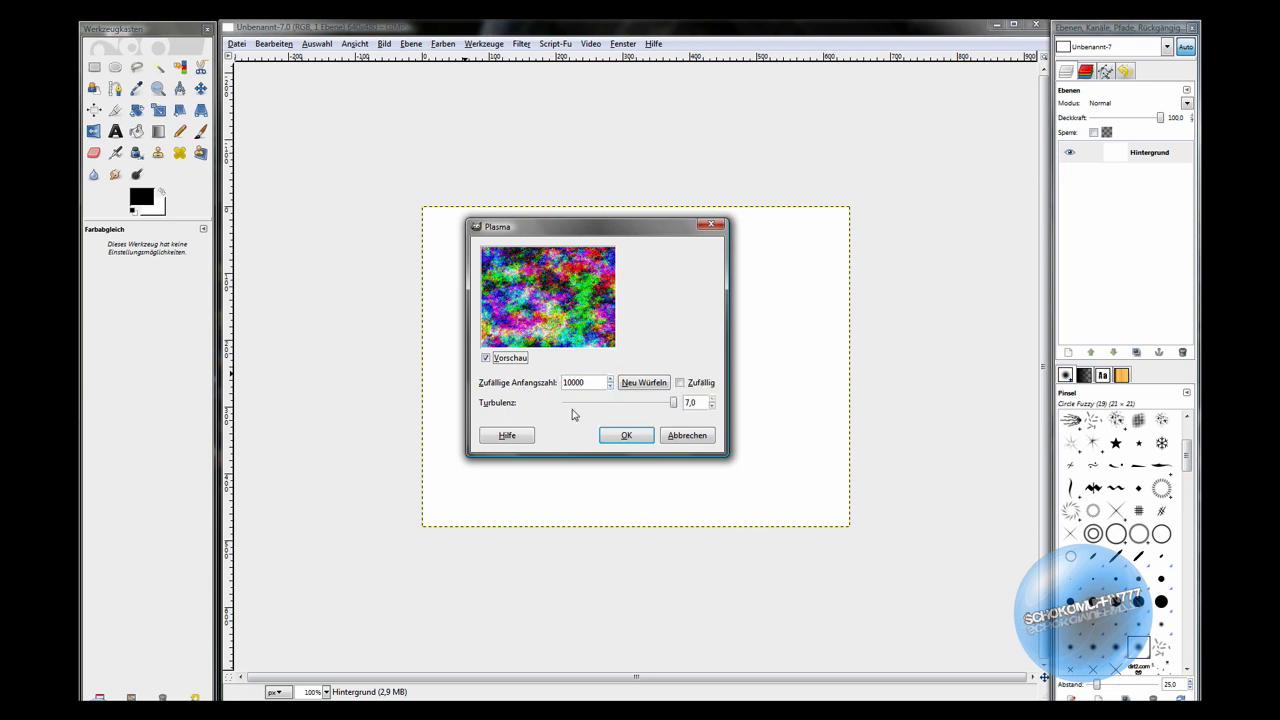
click(645, 437)
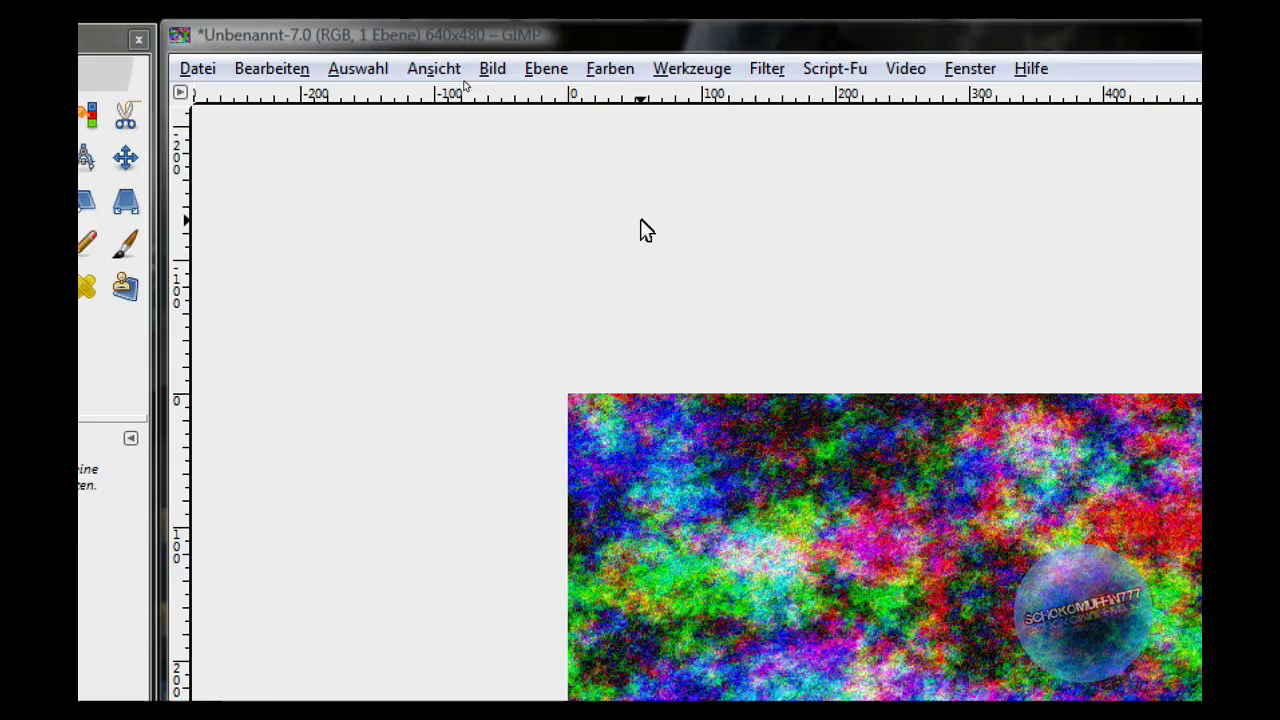
Step: Desaturate the plasma clouds to grey using the Lightness (Helligkeit) mode
click(446, 43)
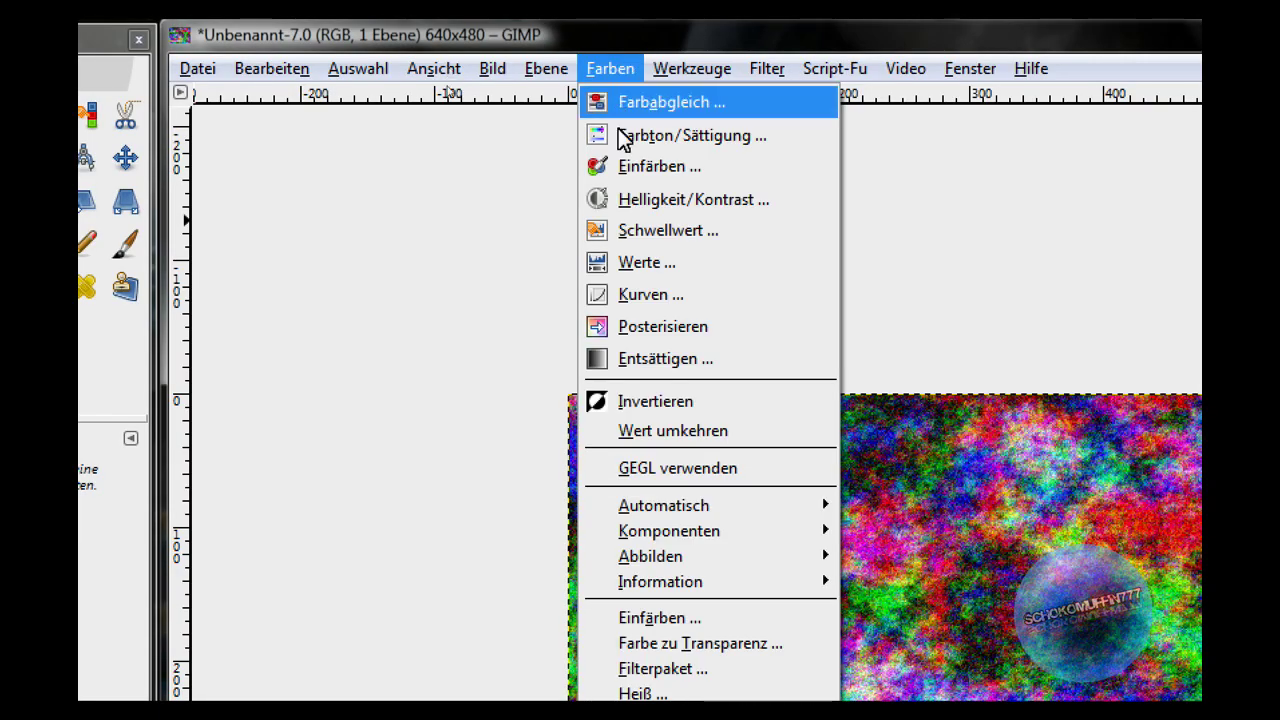
click(693, 358)
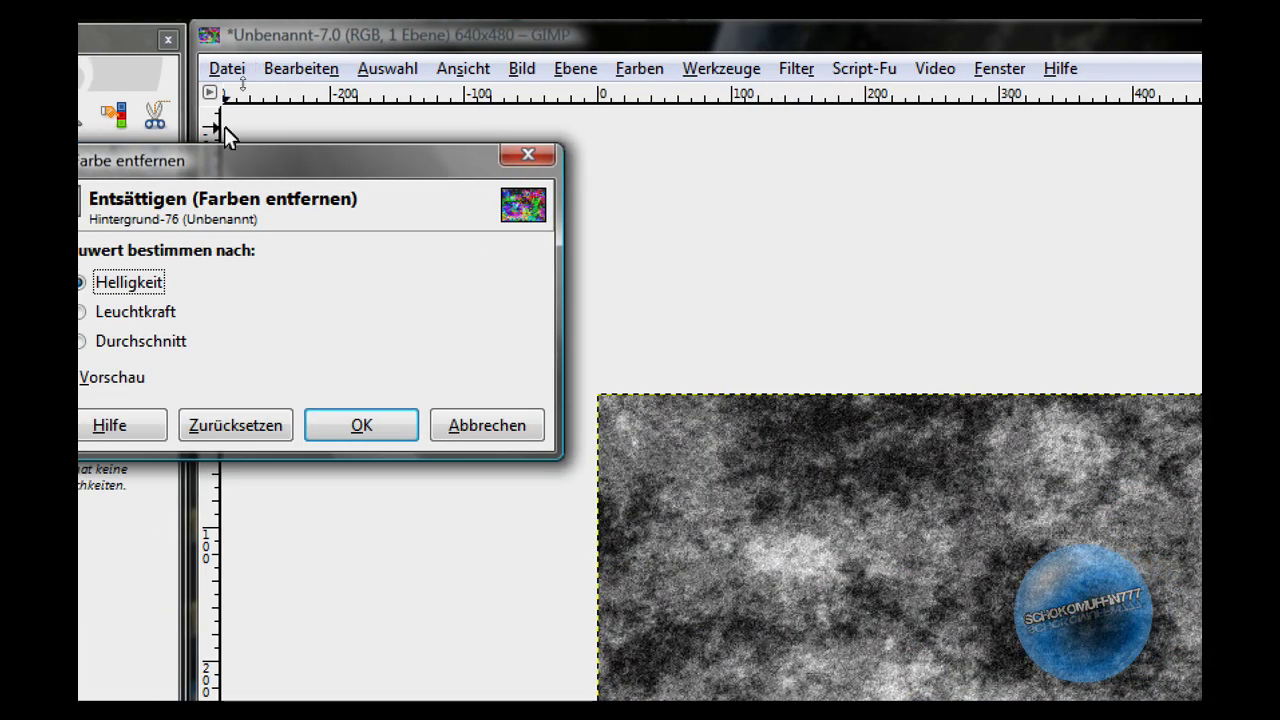
drag(246, 166, 580, 205)
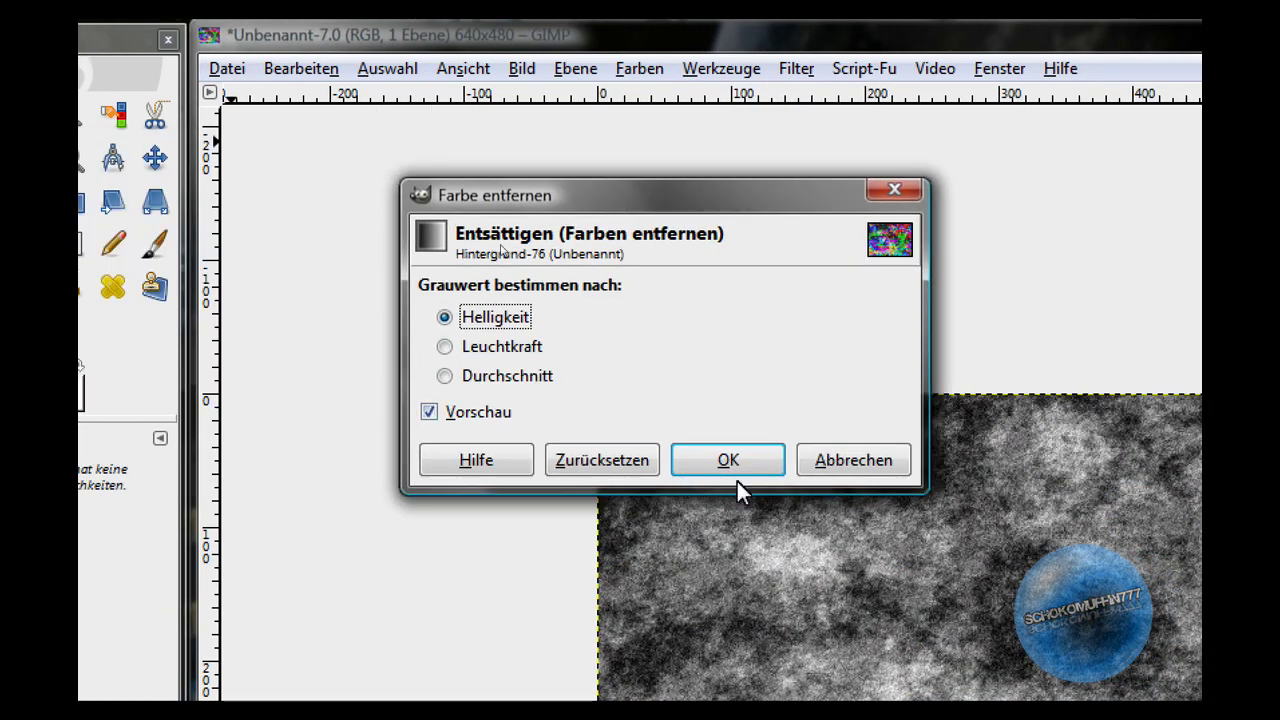
click(754, 462)
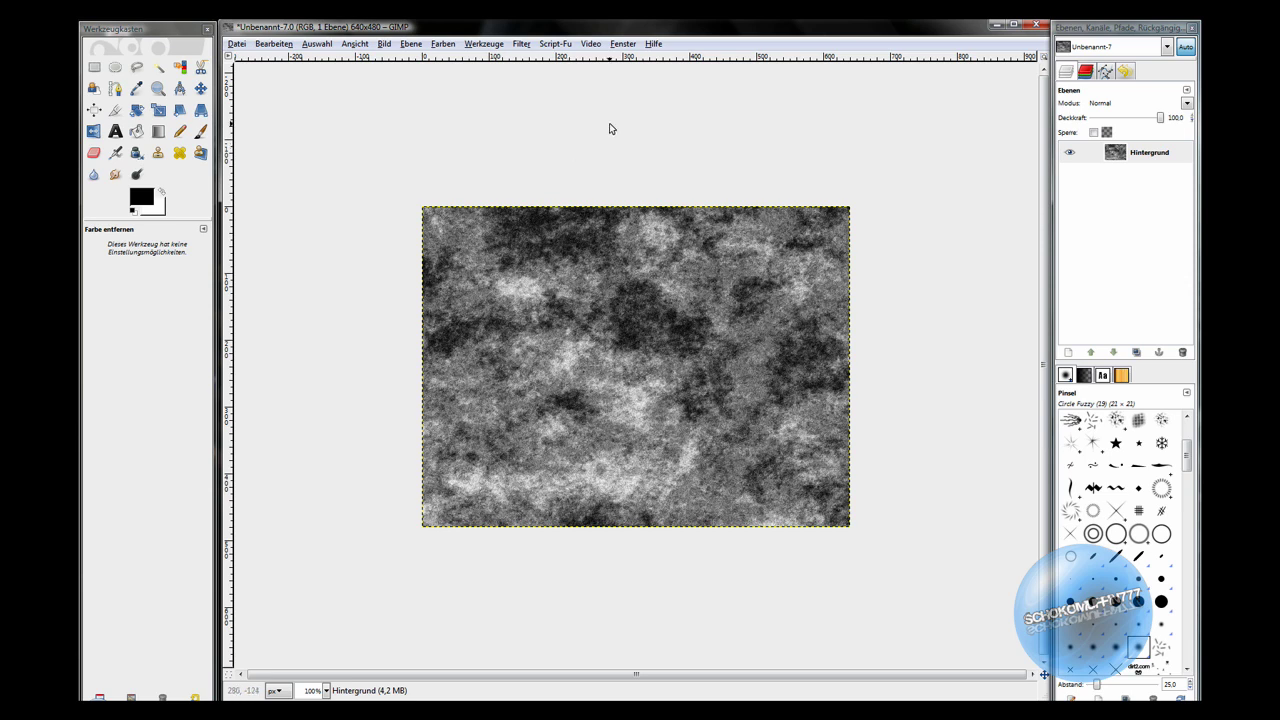
click(526, 46)
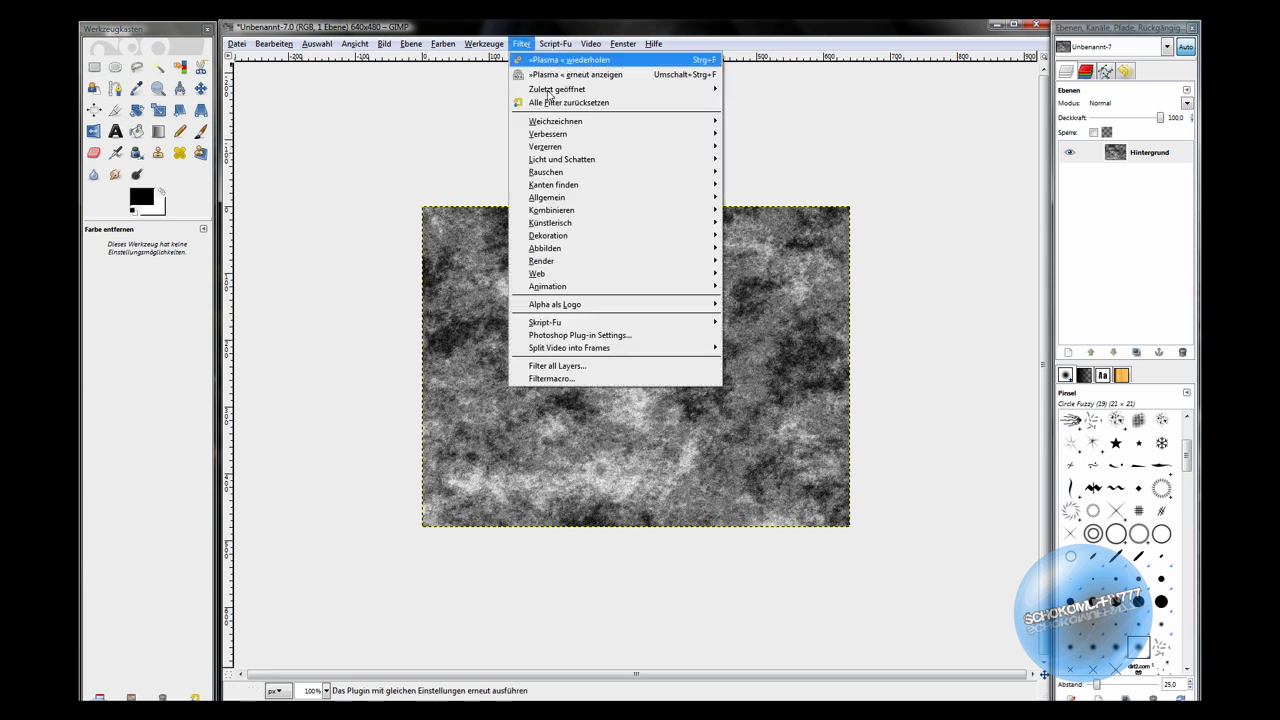
mouse_move(548, 197)
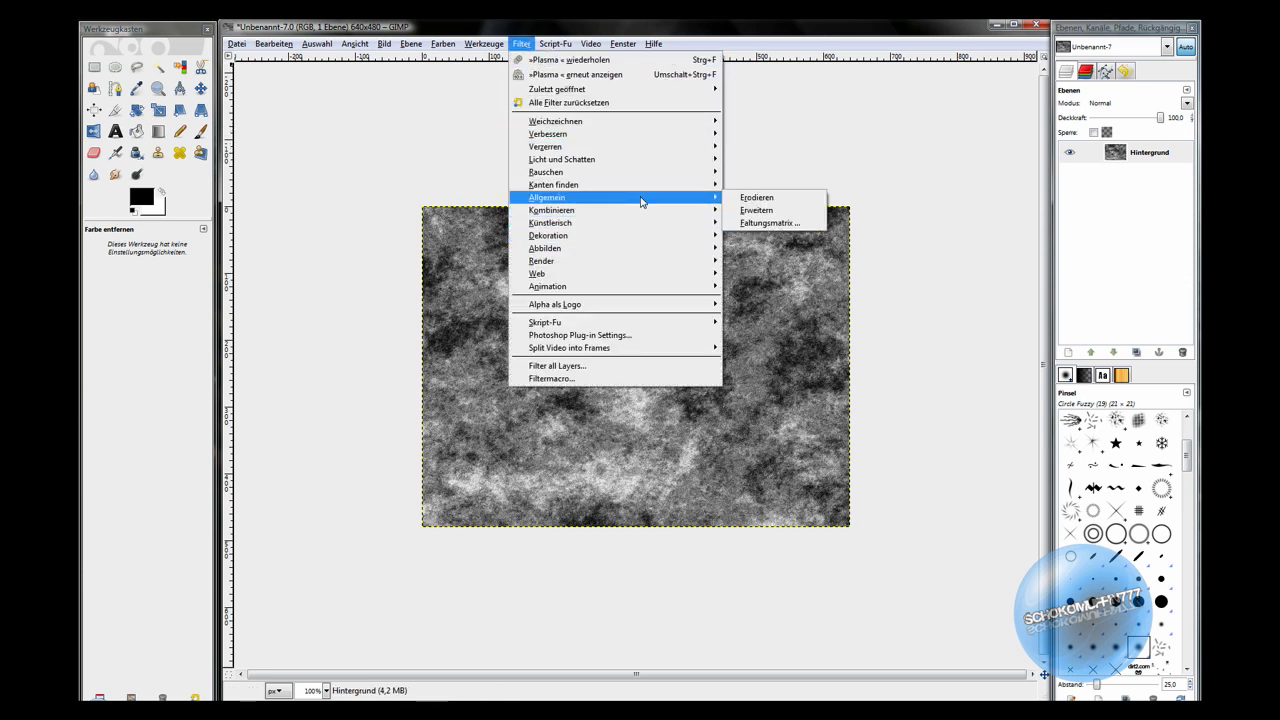
Step: Apply the Generic Dilate filter, then repeat it 16 more times until bright overlapping squares form
click(760, 210)
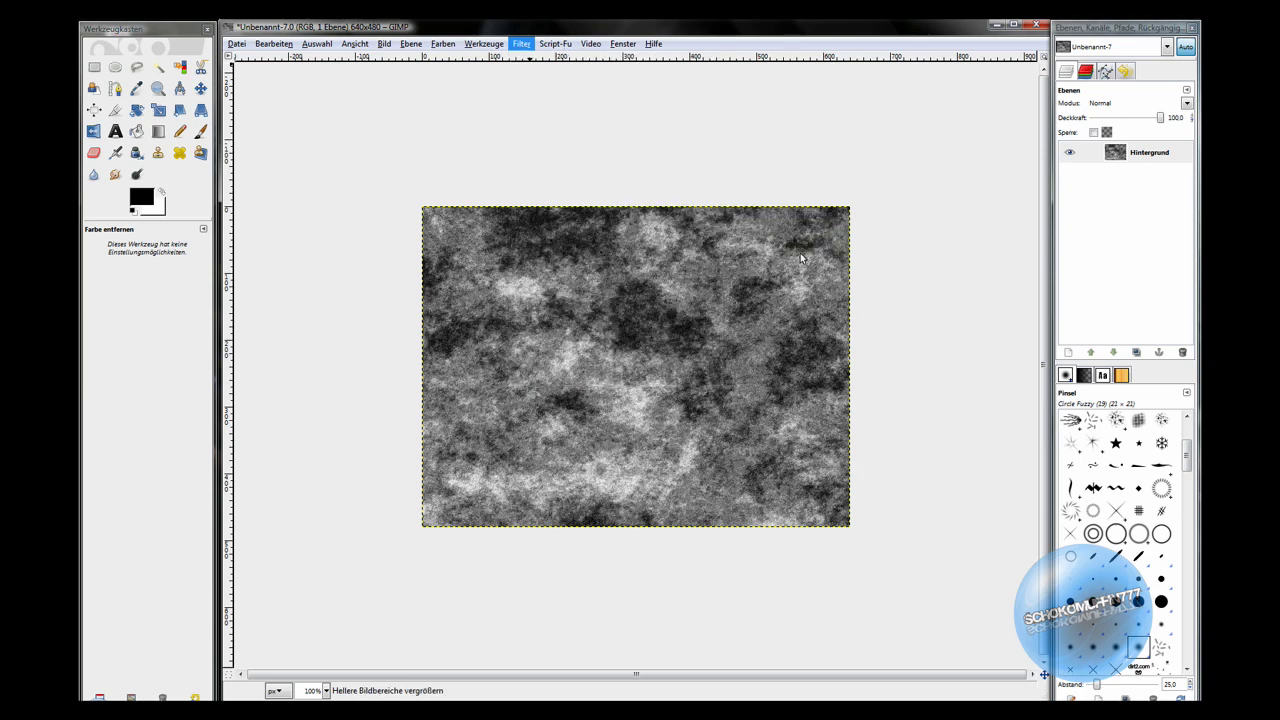
key(ctrl+f)
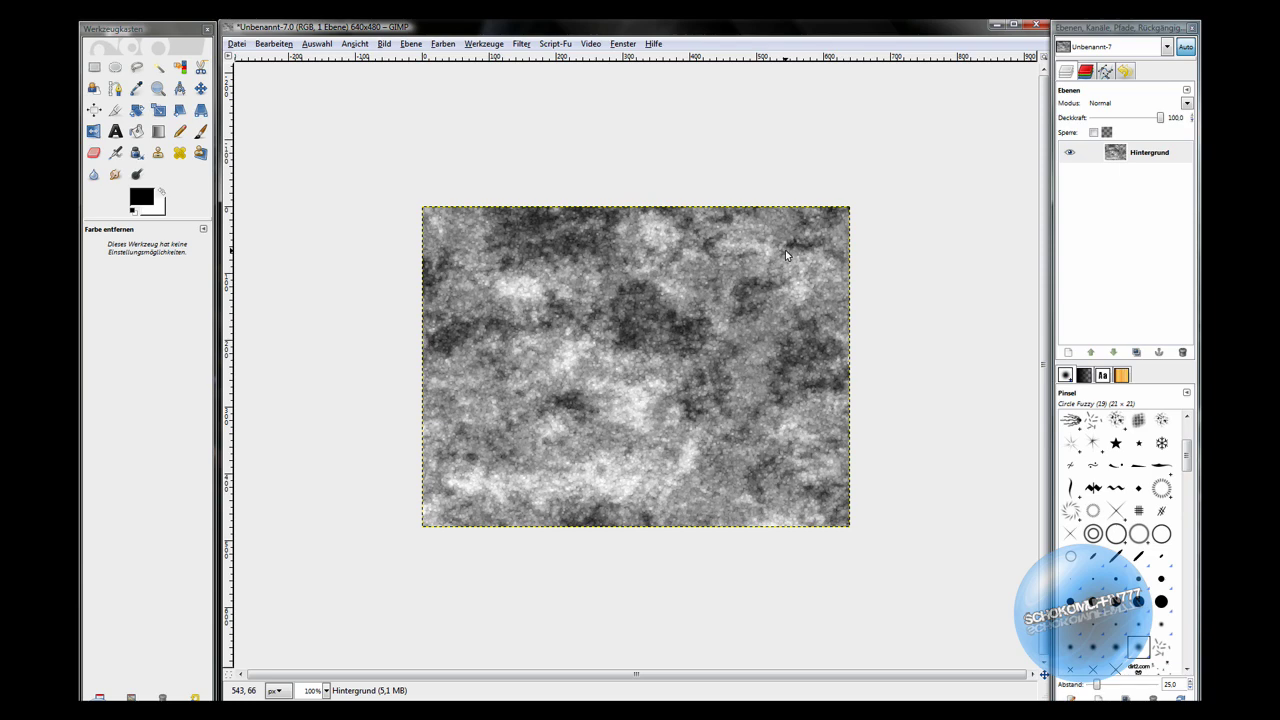
key(ctrl+f)
key(ctrl+f)
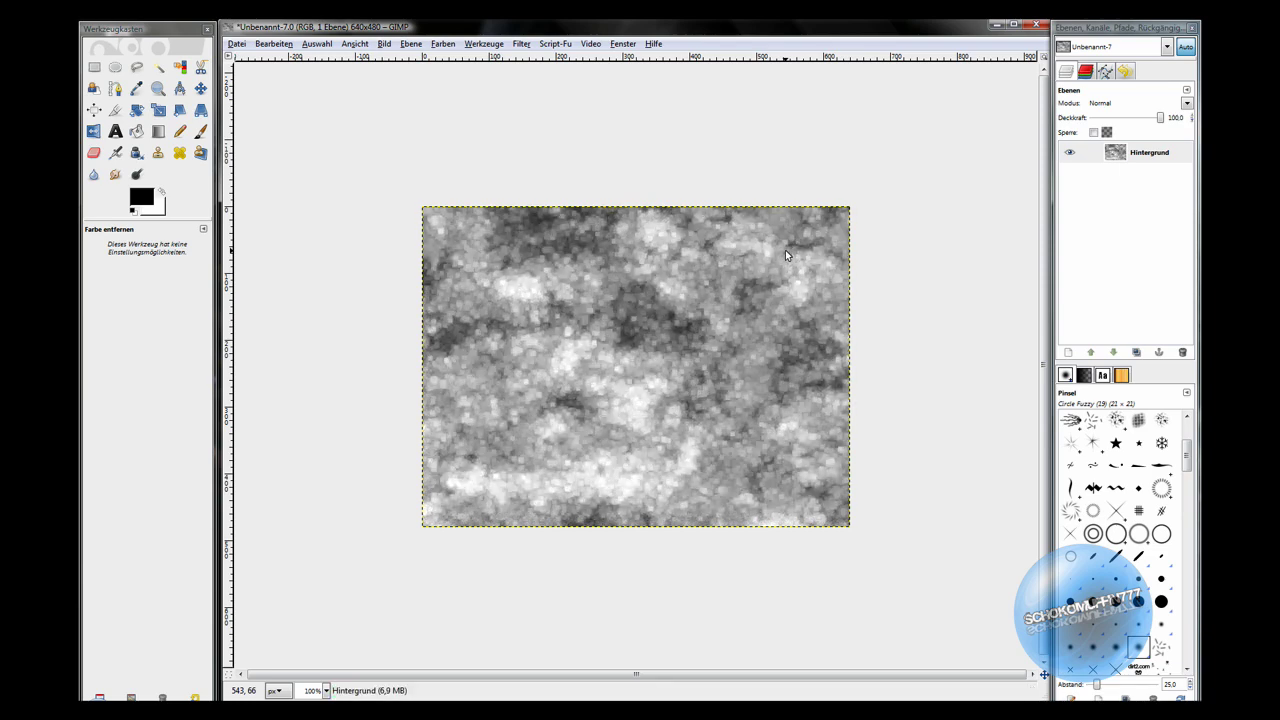
key(ctrl+f)
key(ctrl+f)
key(ctrl+f)
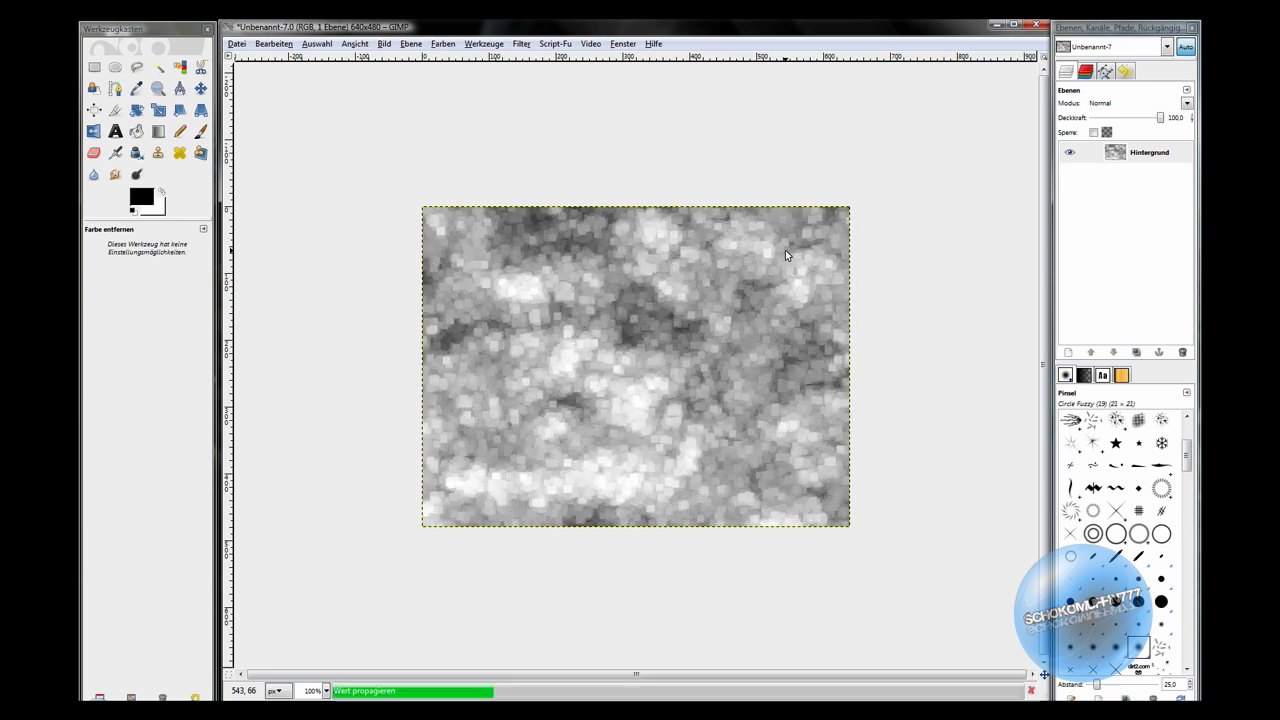
key(ctrl+f)
key(ctrl+f)
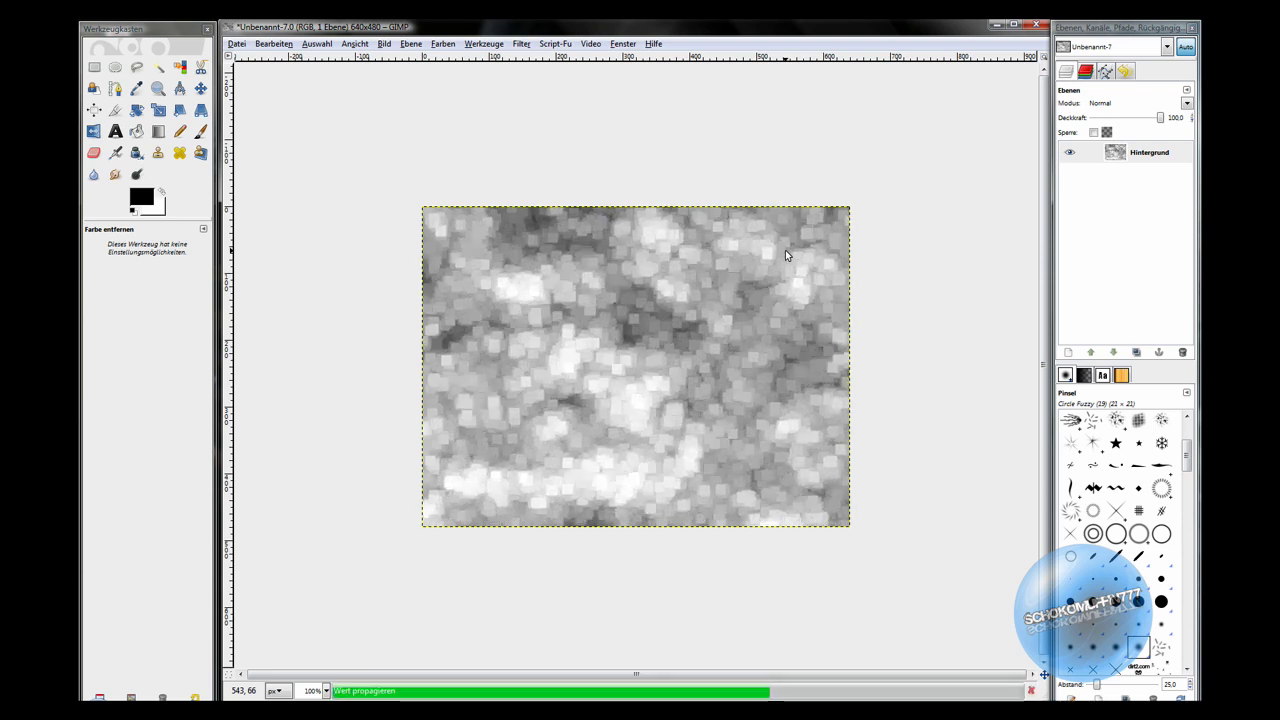
key(ctrl+f)
key(ctrl+f)
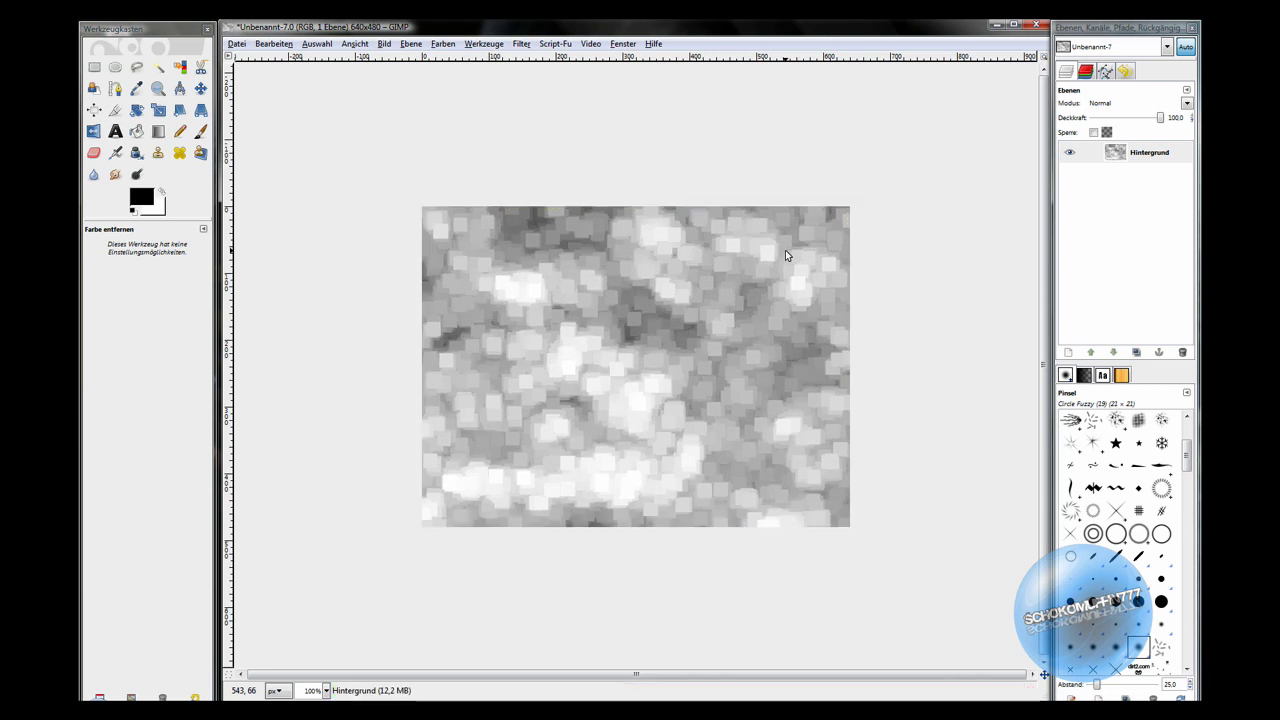
key(ctrl+f)
key(ctrl+f)
key(ctrl+f)
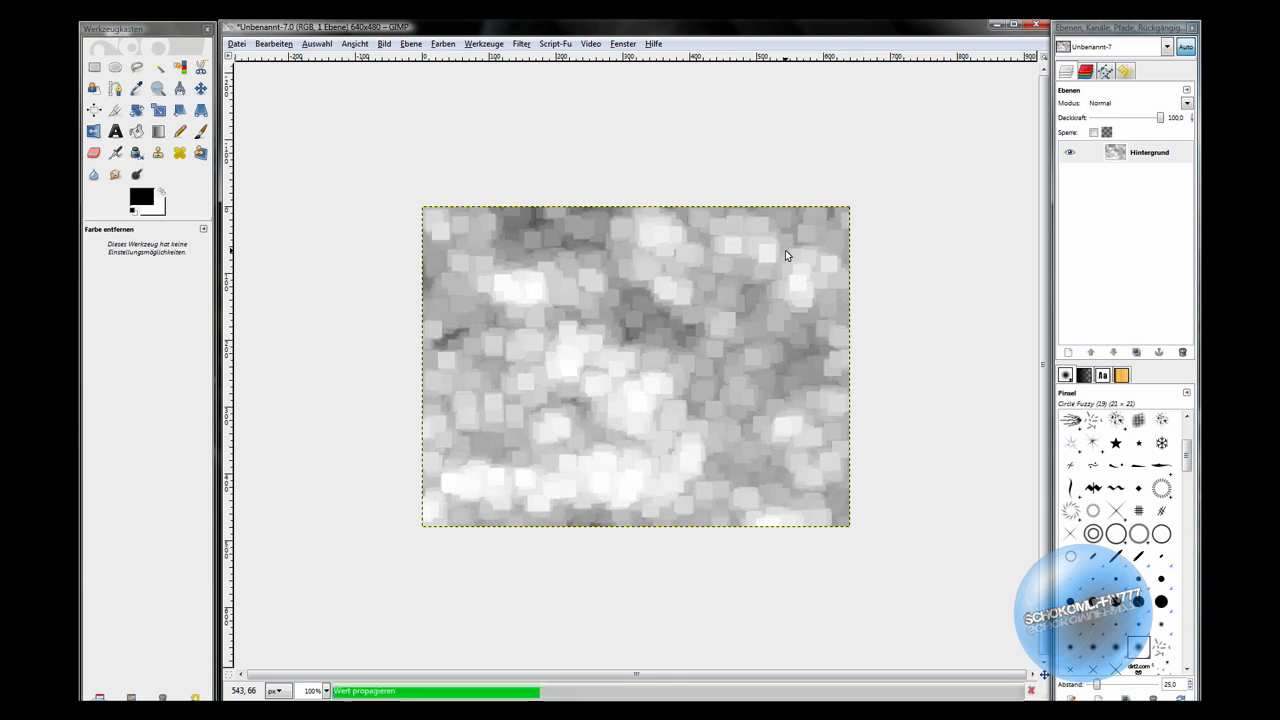
key(ctrl+f)
key(ctrl+f)
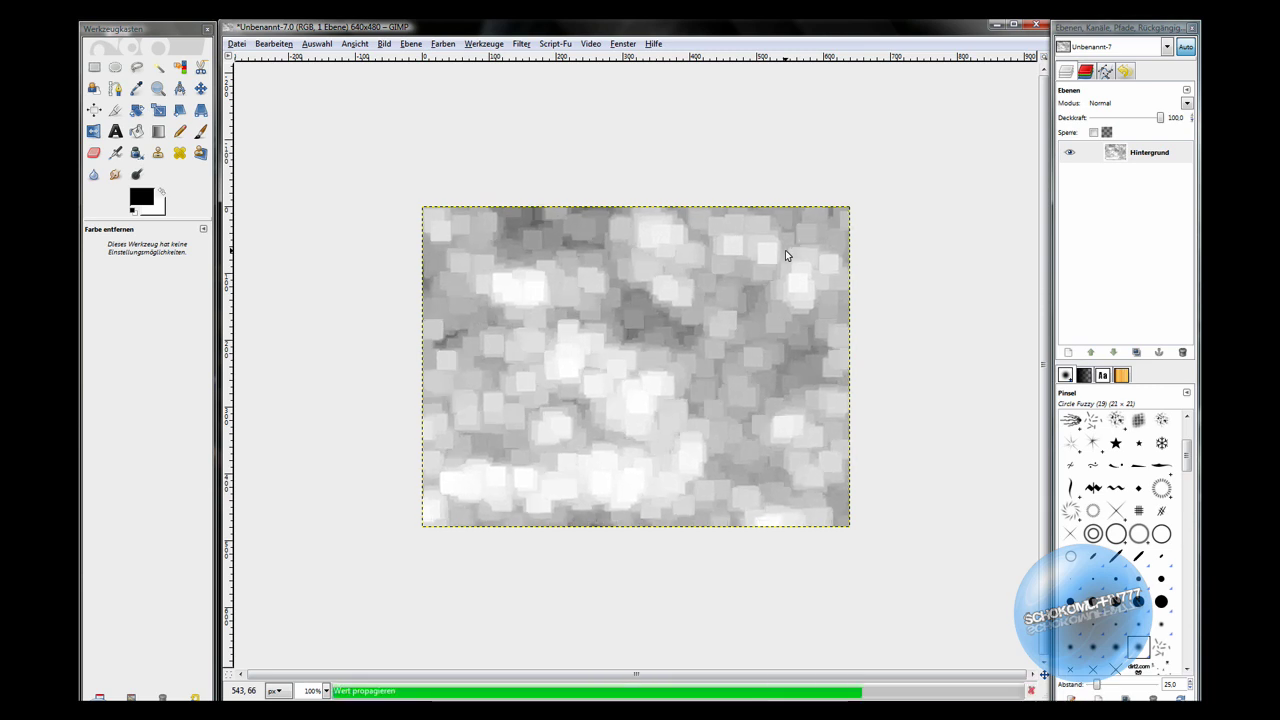
key(ctrl+f)
key(ctrl+f)
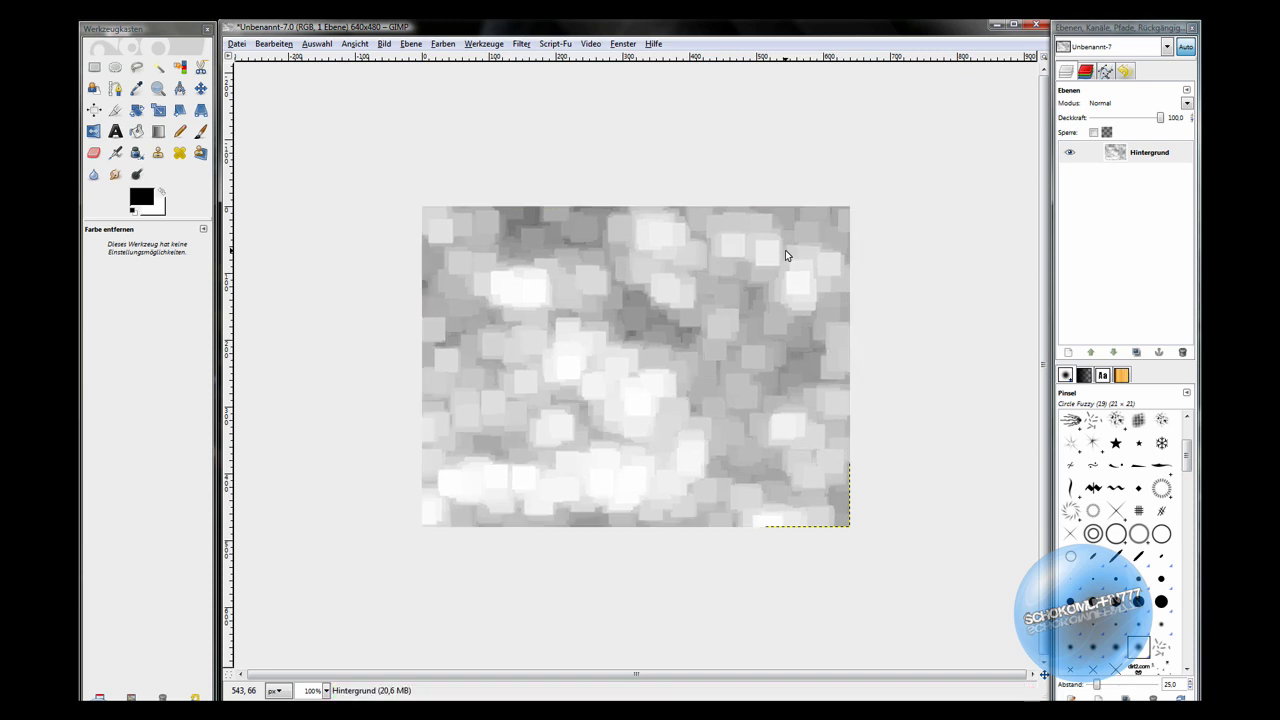
key(ctrl+f)
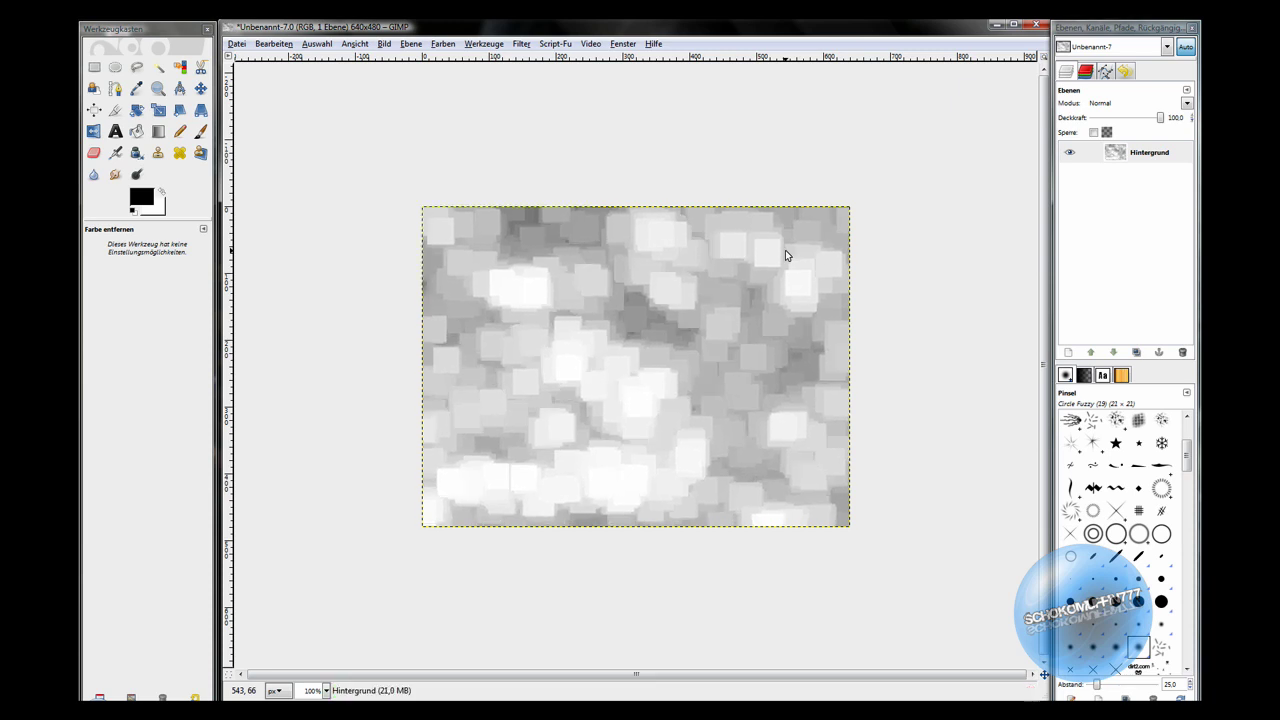
key(ctrl+f)
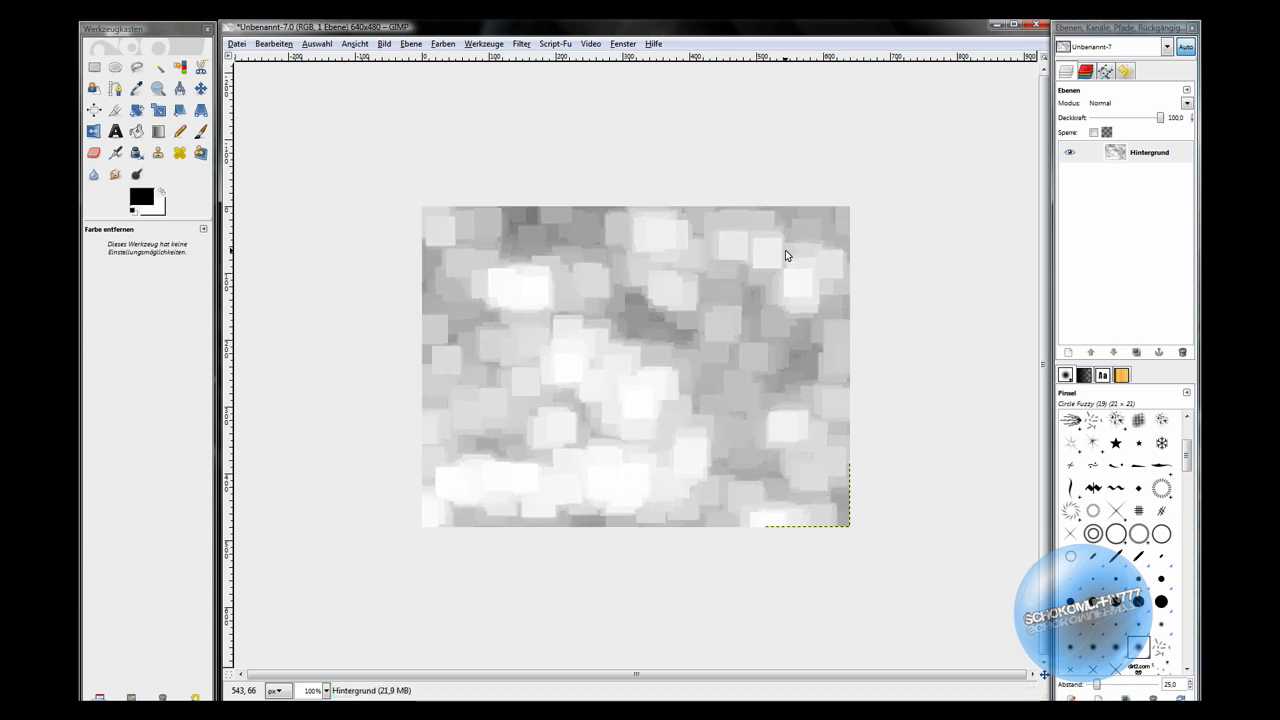
key(ctrl+f)
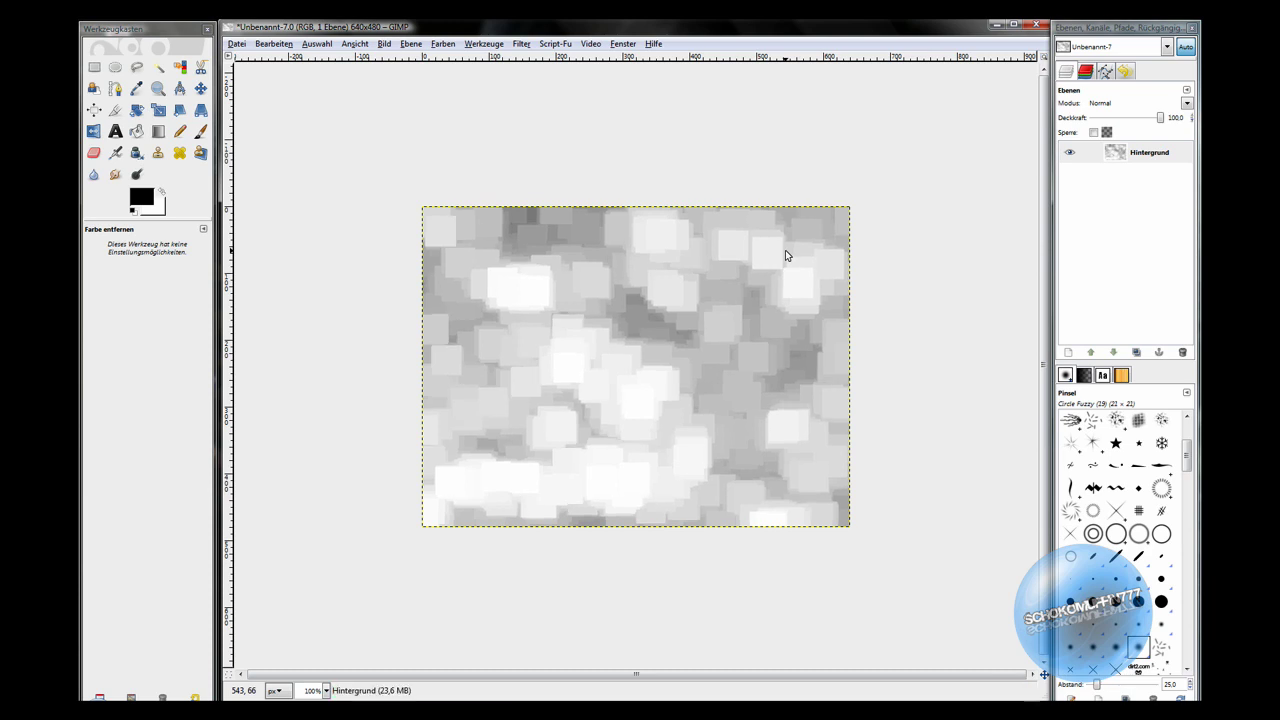
key(ctrl+f)
key(ctrl+f)
key(ctrl+f)
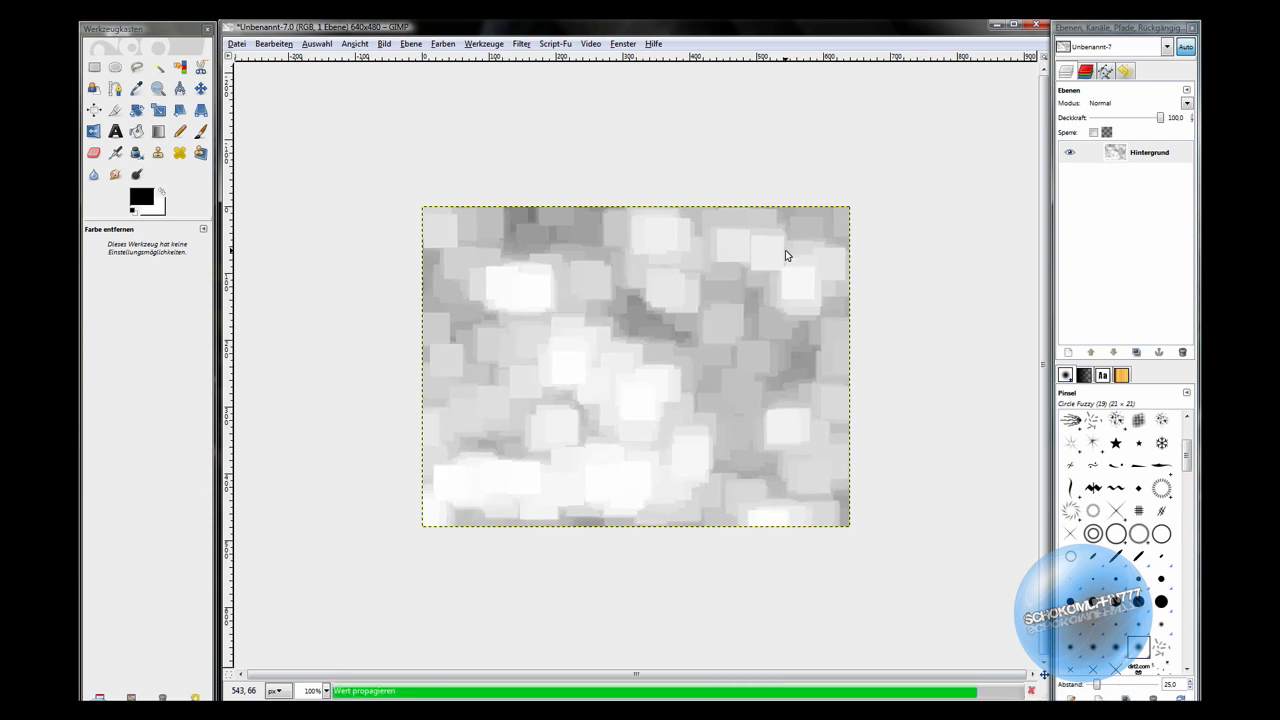
key(ctrl+f)
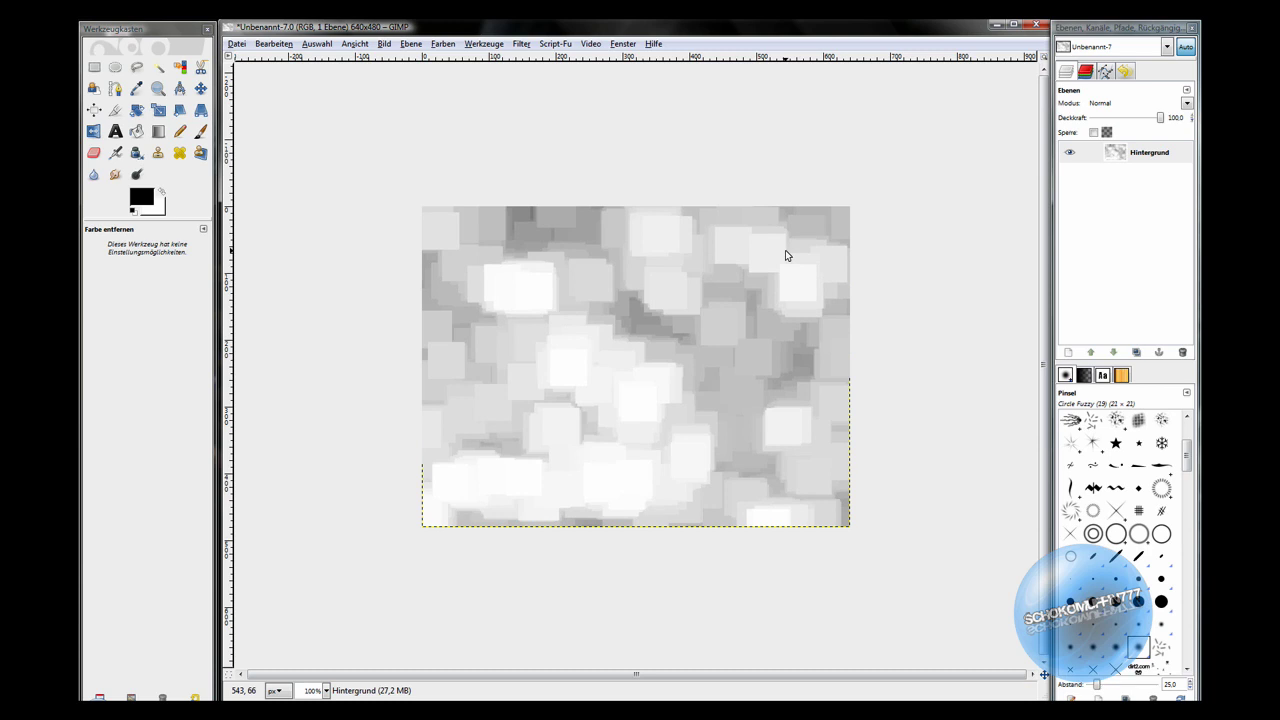
key(ctrl+f)
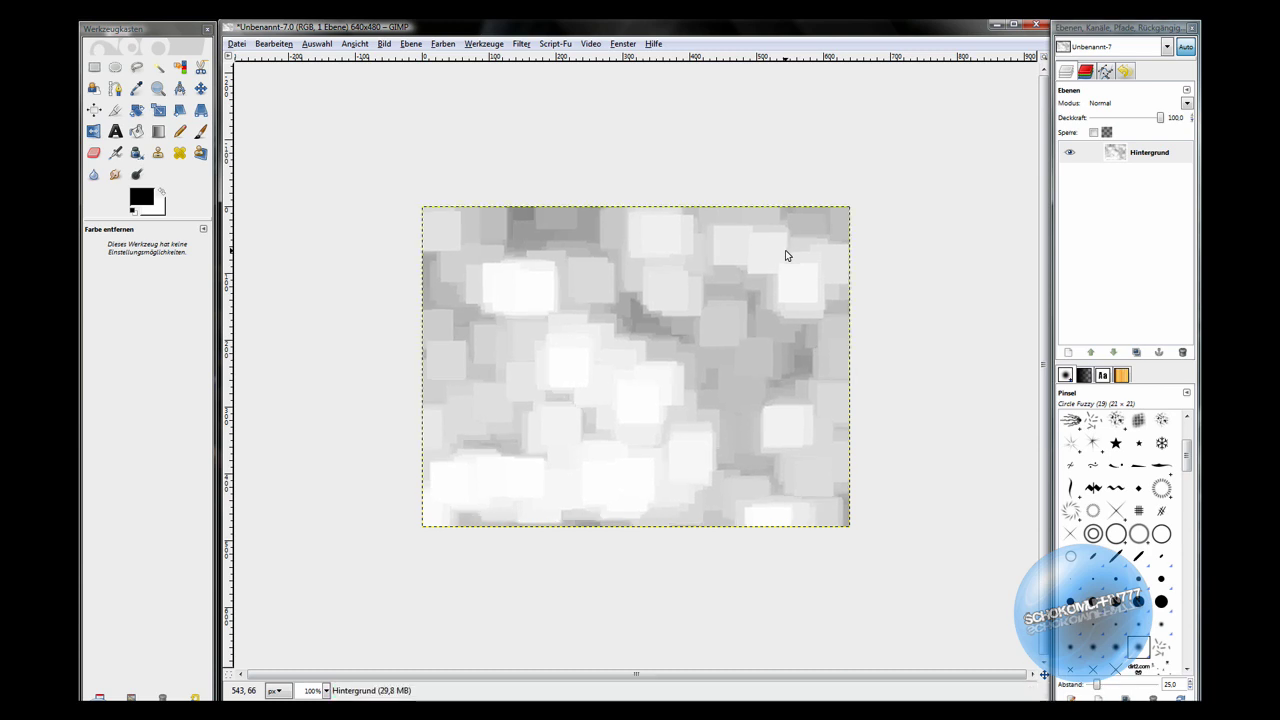
key(ctrl+f)
key(ctrl+f)
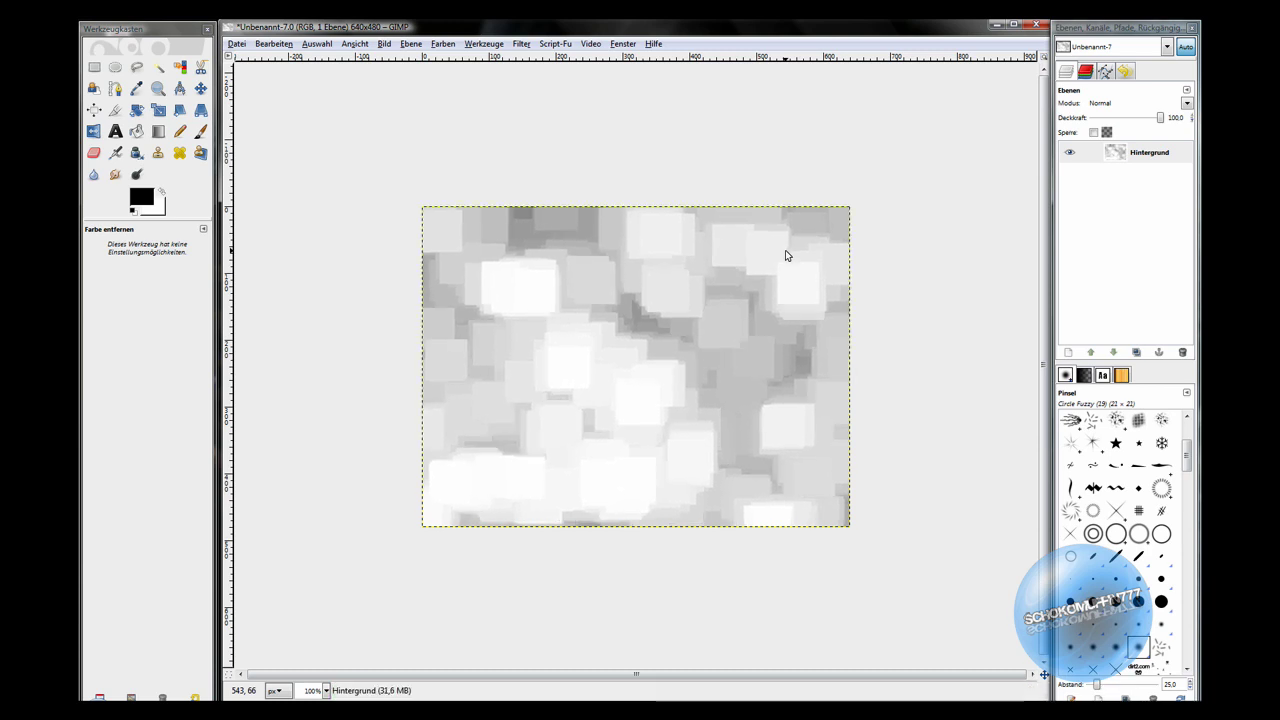
key(ctrl+f)
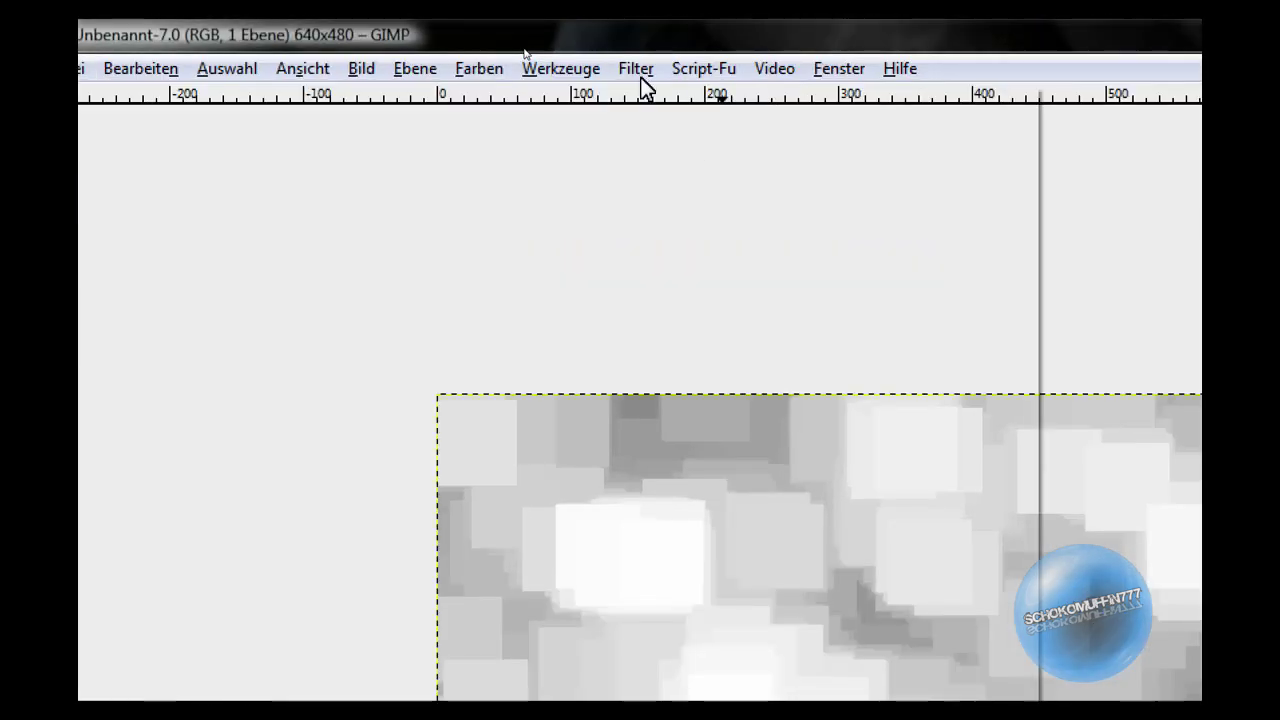
Step: Apply the Make Seamless (Nahtlos machen) map filter to the square pattern
click(522, 45)
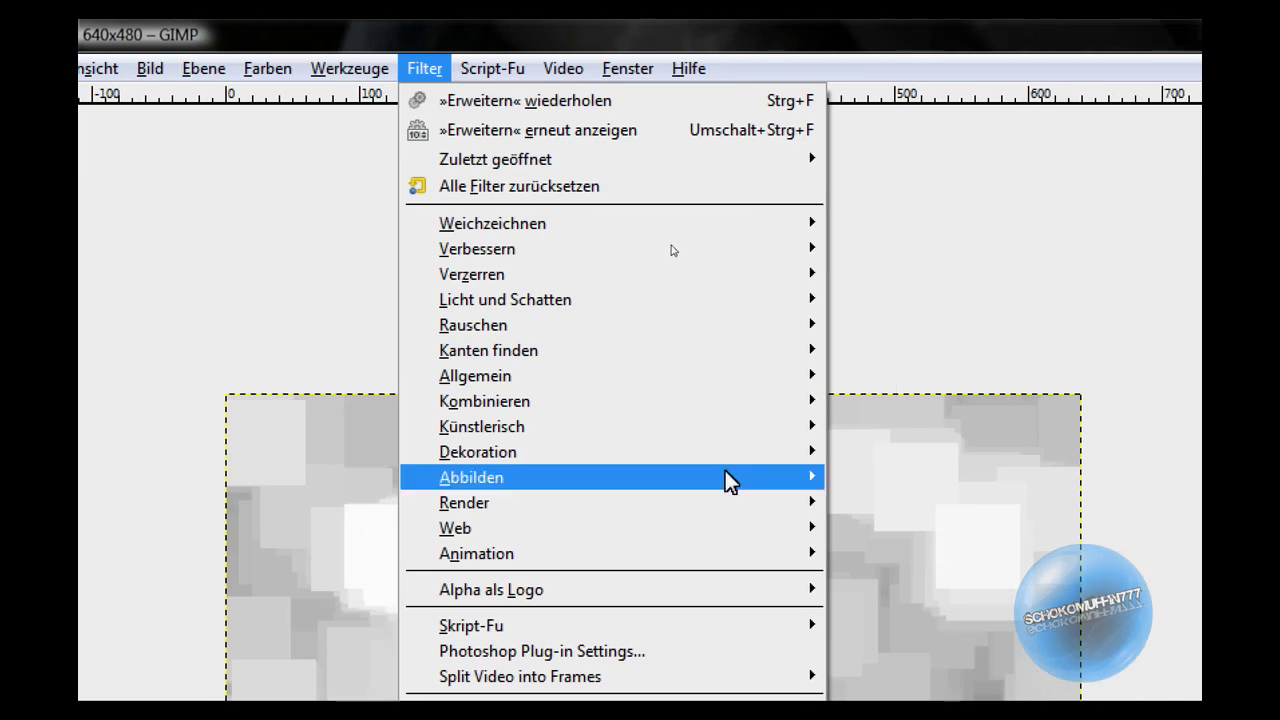
mouse_move(471, 398)
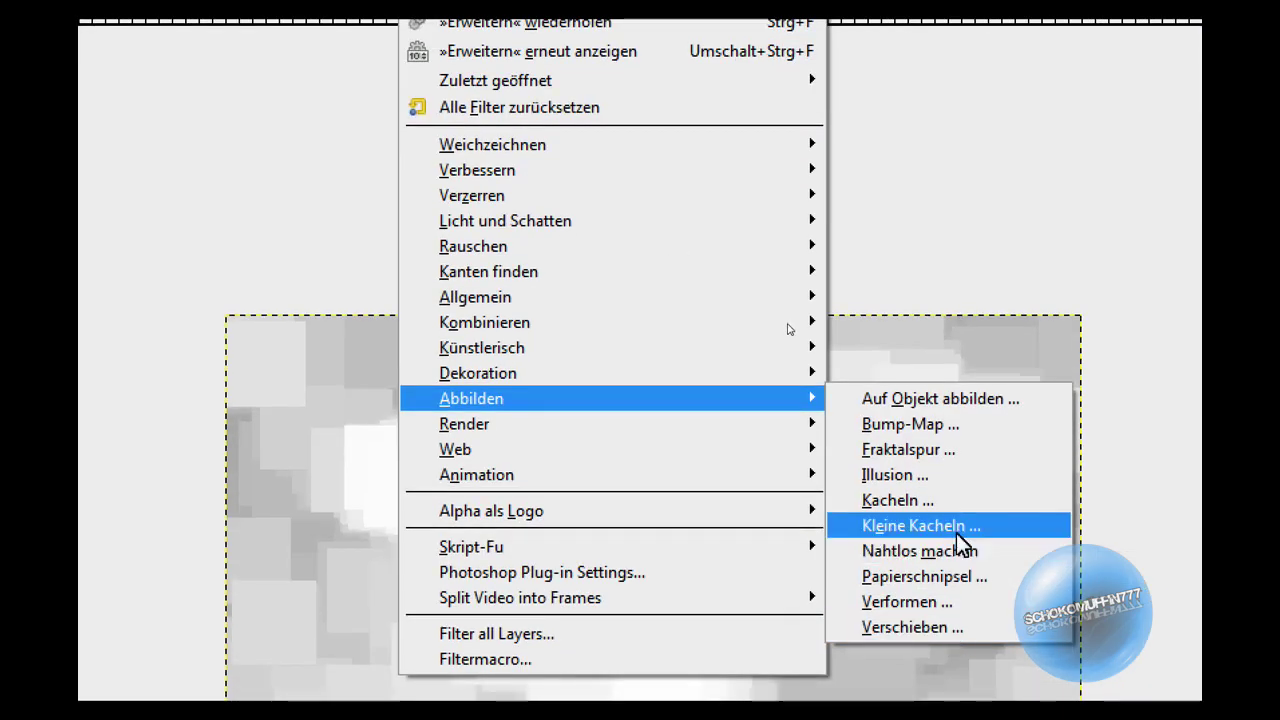
click(956, 553)
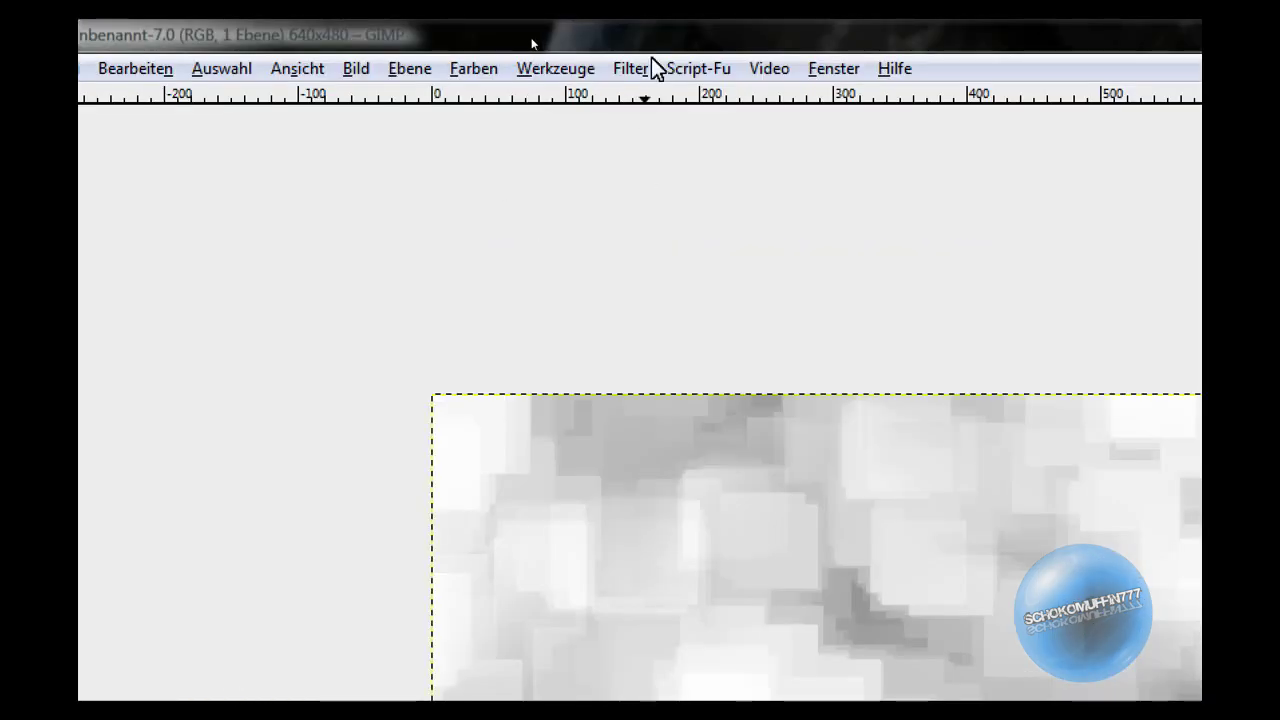
click(631, 68)
mouse_move(512, 249)
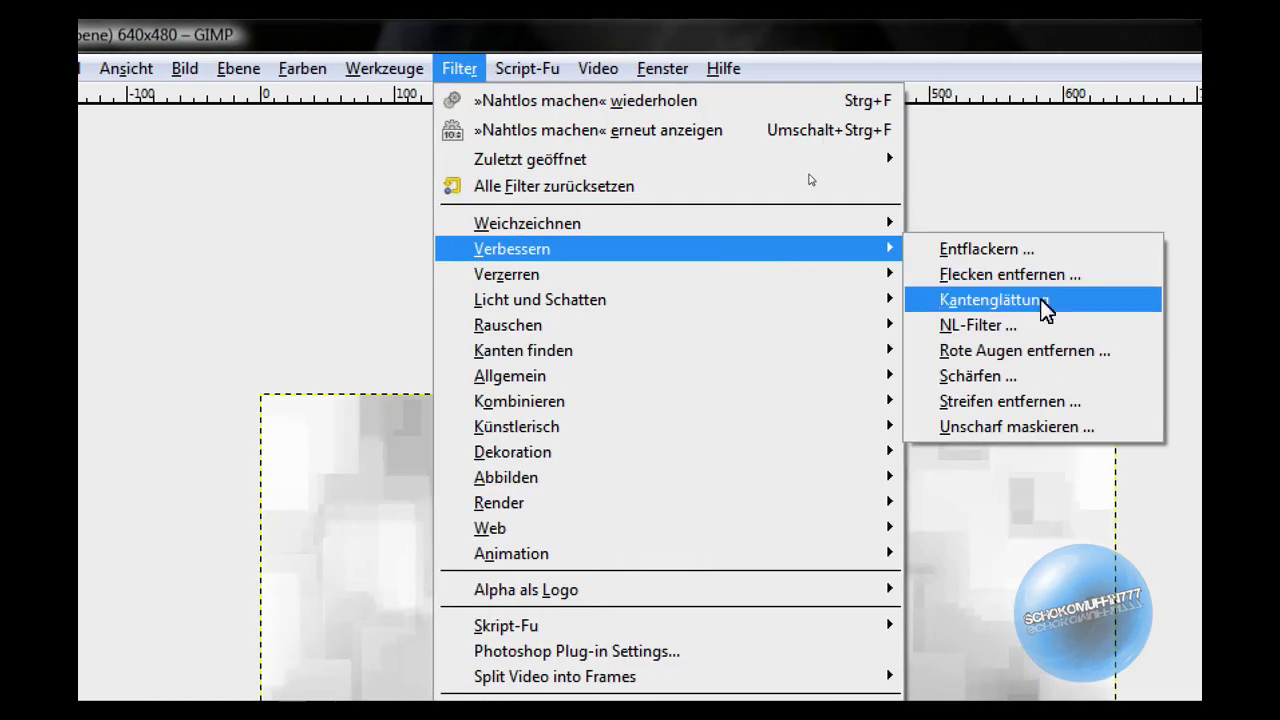
Step: Apply the Sharpen (Schärfen) filter with sharpness 85
click(1025, 393)
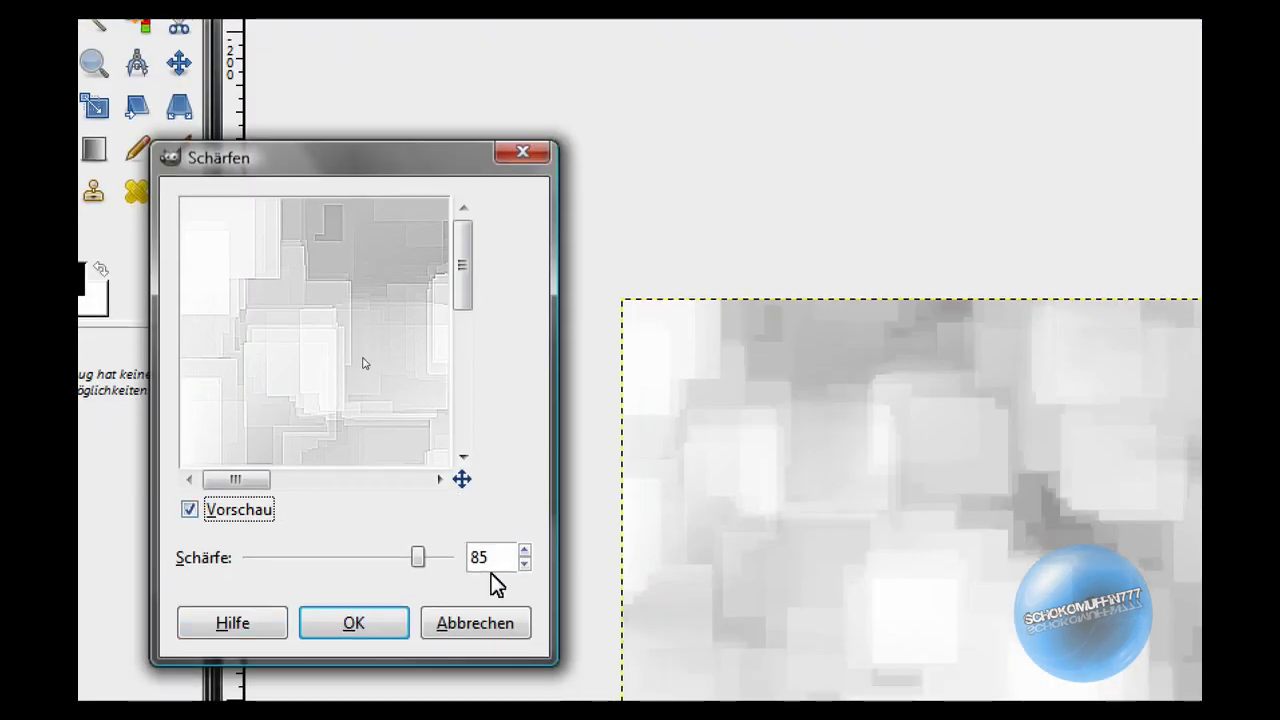
click(385, 624)
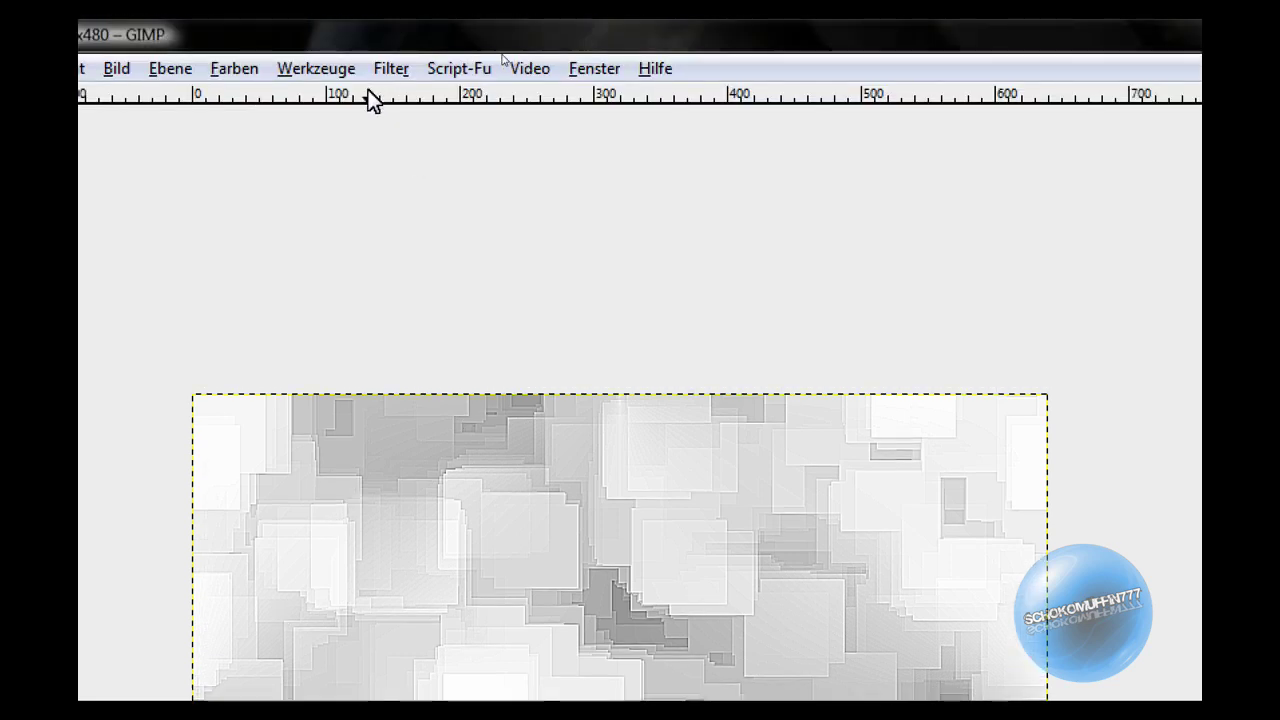
Step: Apply Color Balance: highlights -65/-40/20, midtones 0/30/50, shadows -50/30/30
click(250, 72)
click(258, 100)
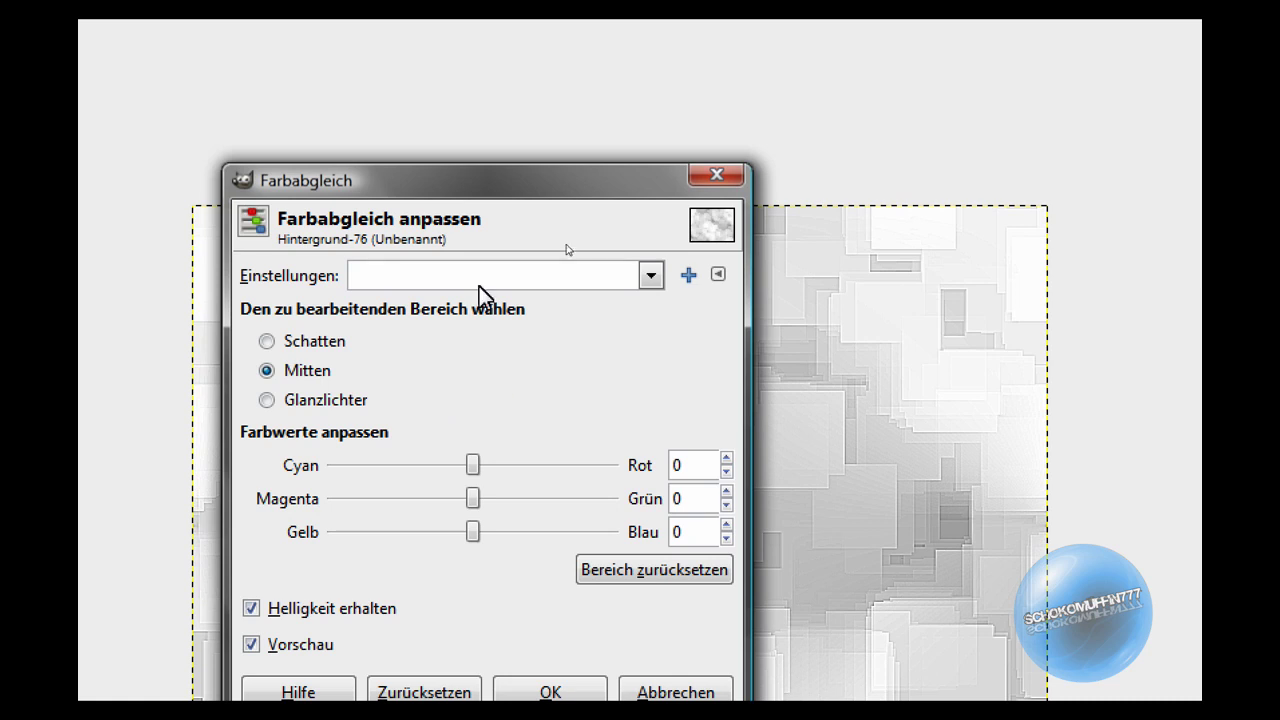
click(479, 286)
click(480, 328)
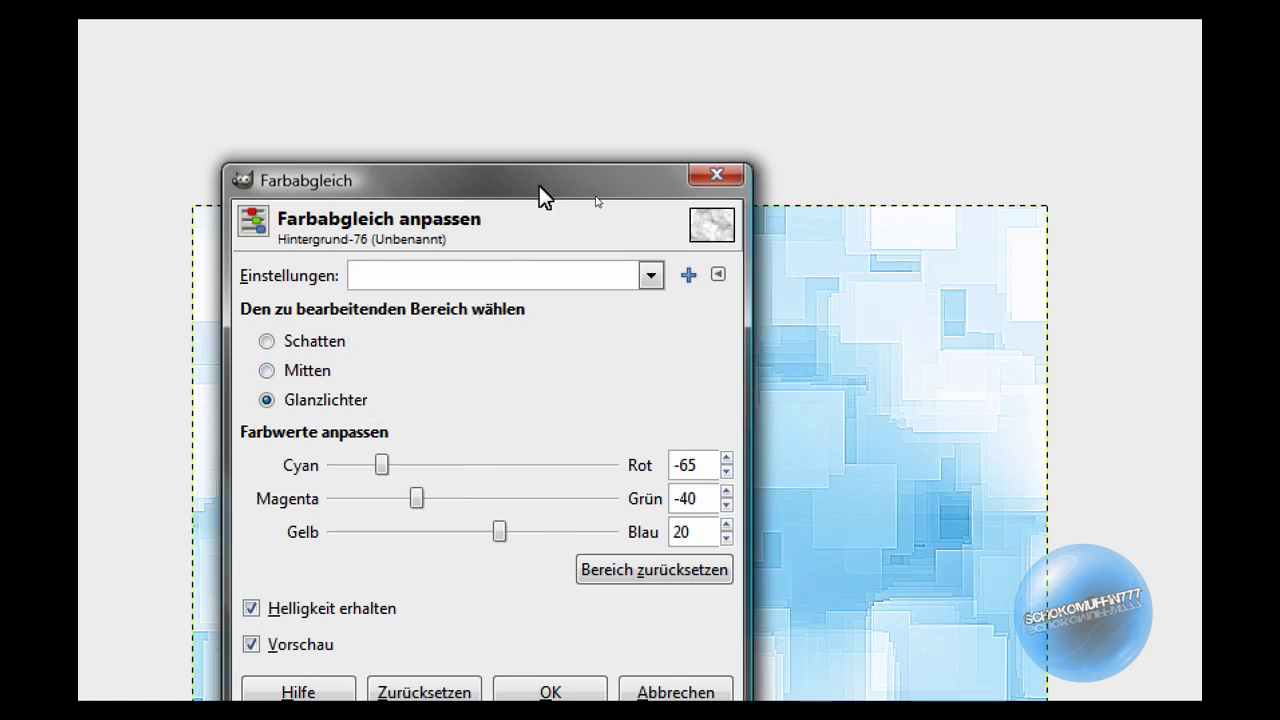
drag(539, 186, 643, 122)
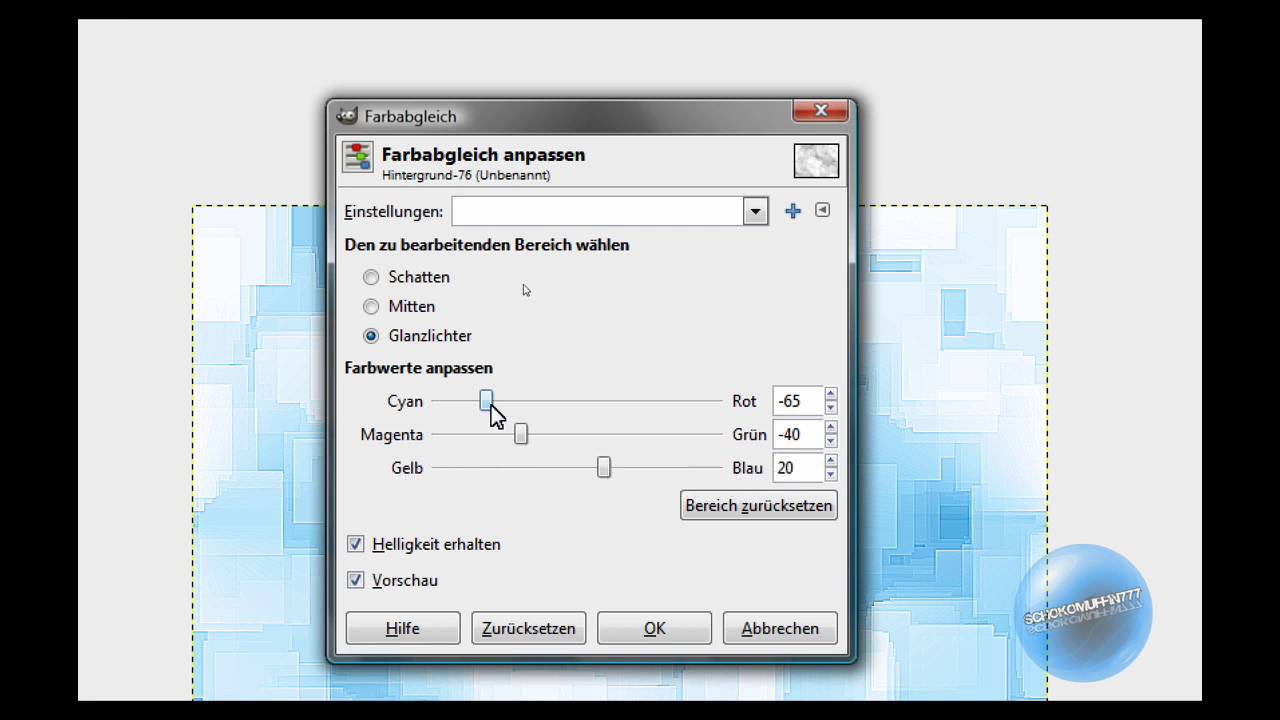
click(372, 307)
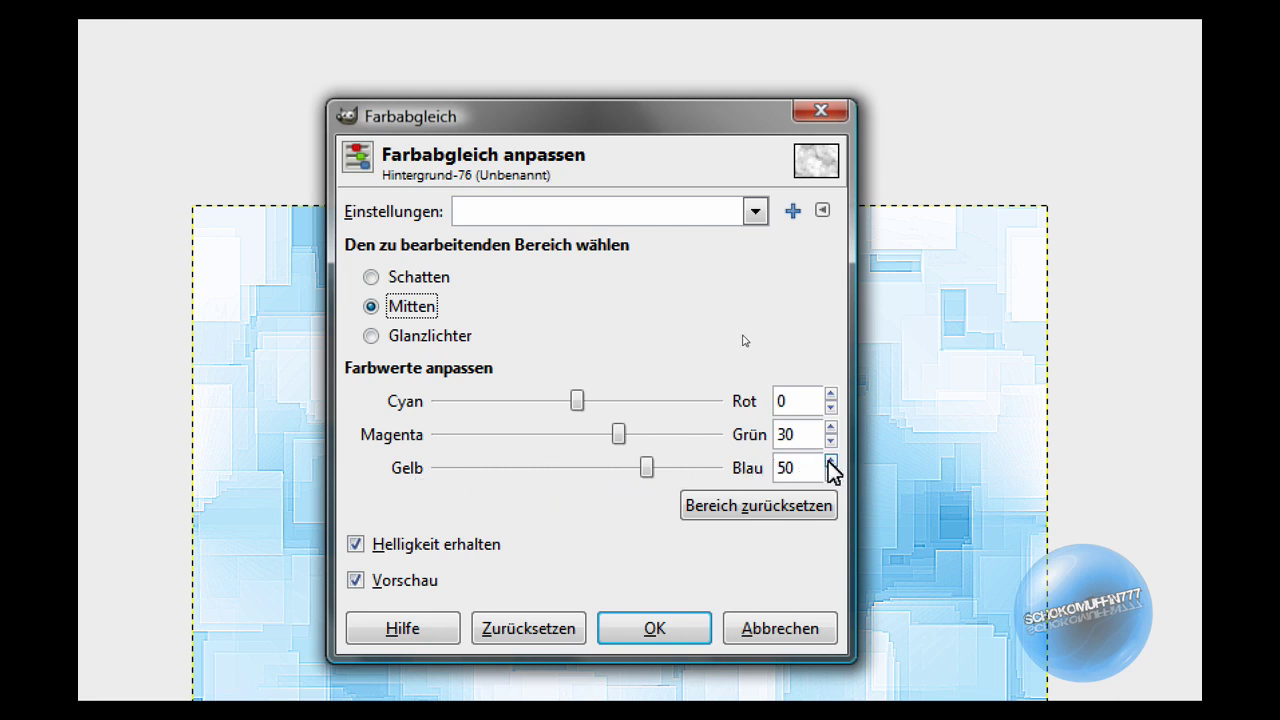
click(373, 278)
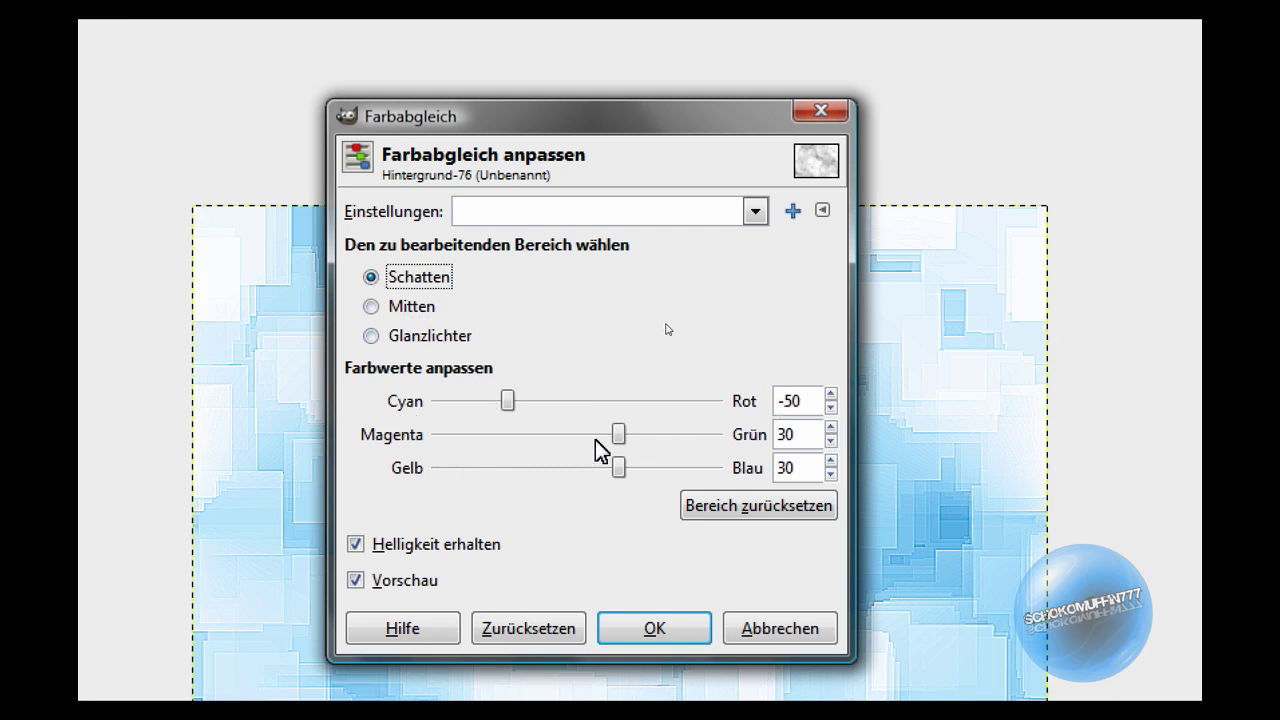
click(648, 635)
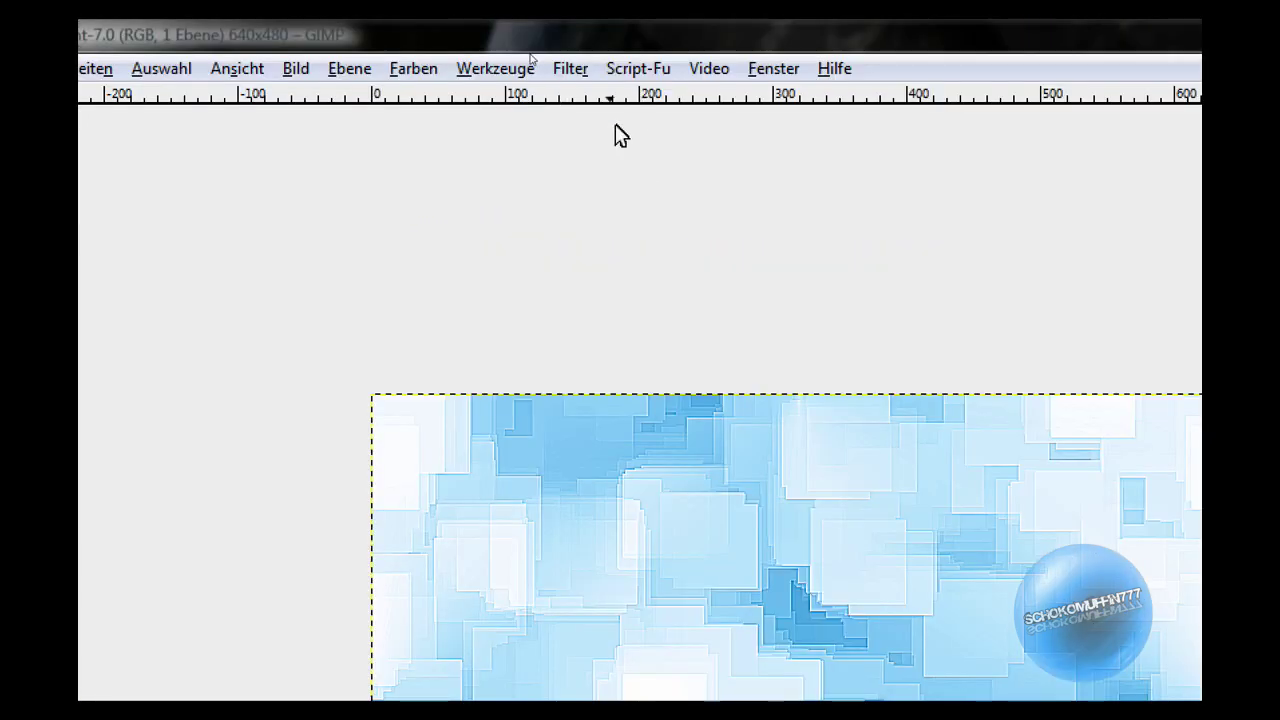
Step: Apply a Selective Gaussian Blur with radius 5.00 and max delta 13
click(569, 68)
mouse_move(506, 223)
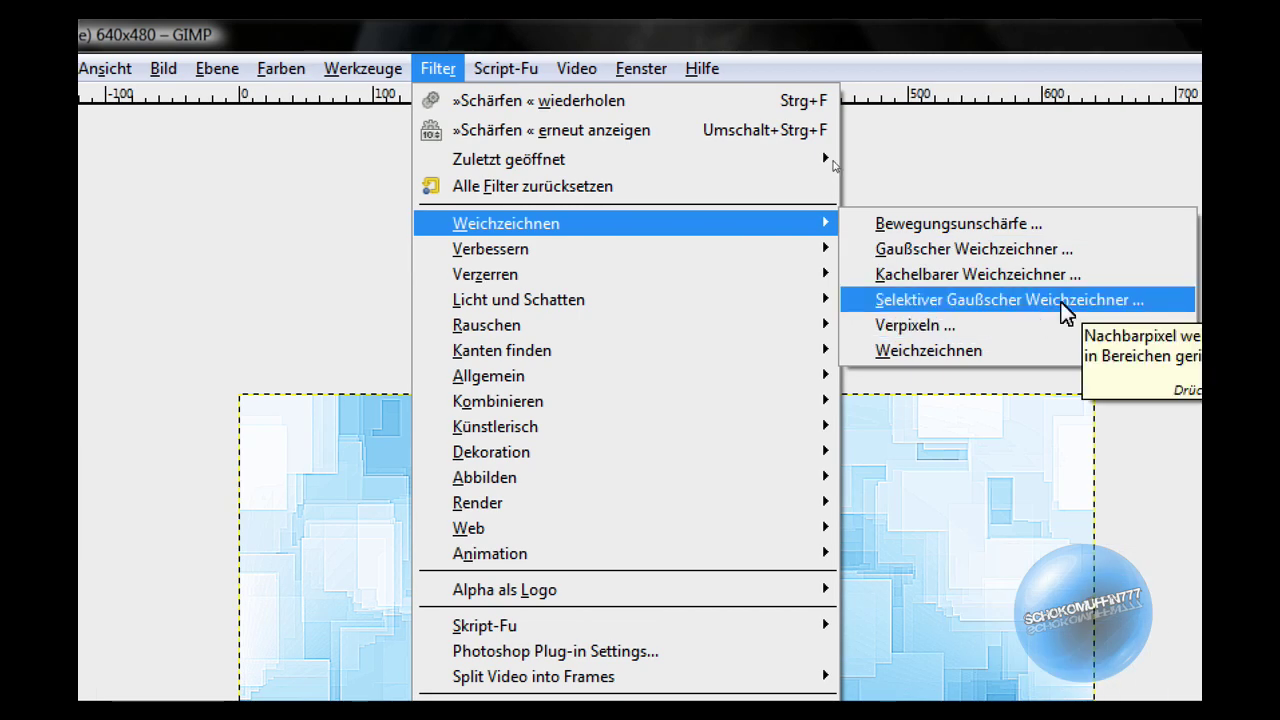
click(1065, 313)
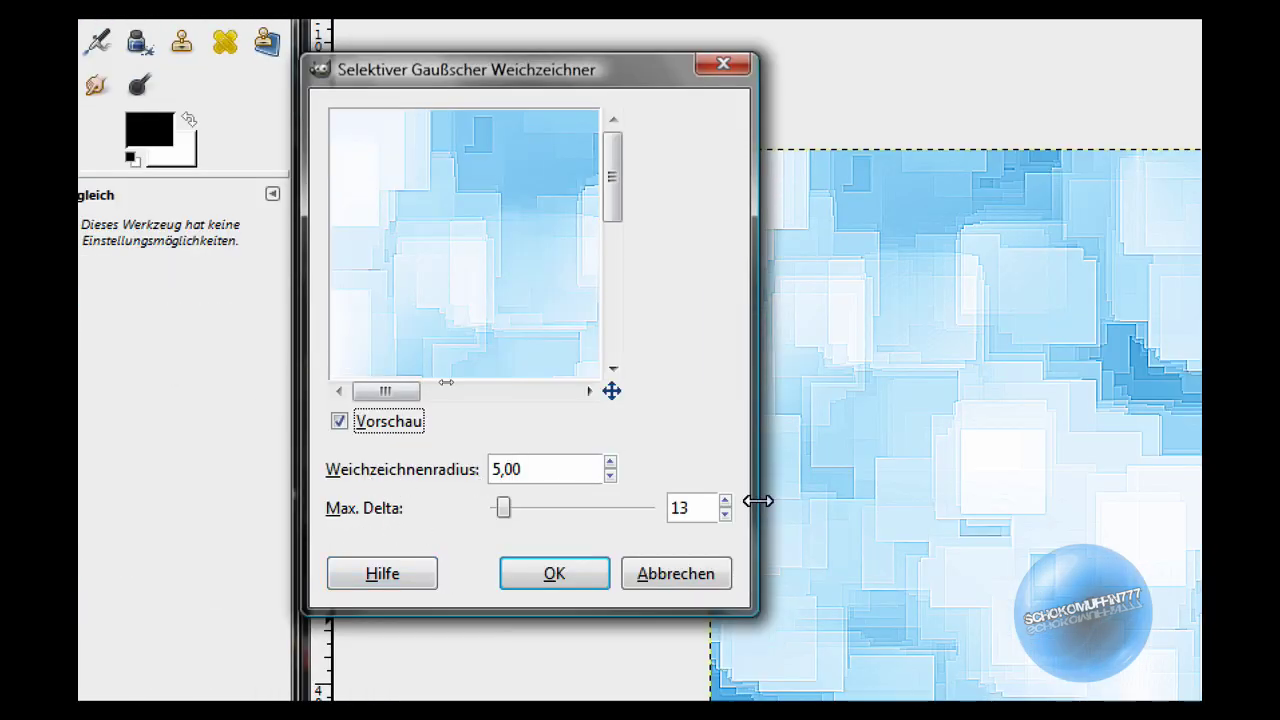
click(545, 575)
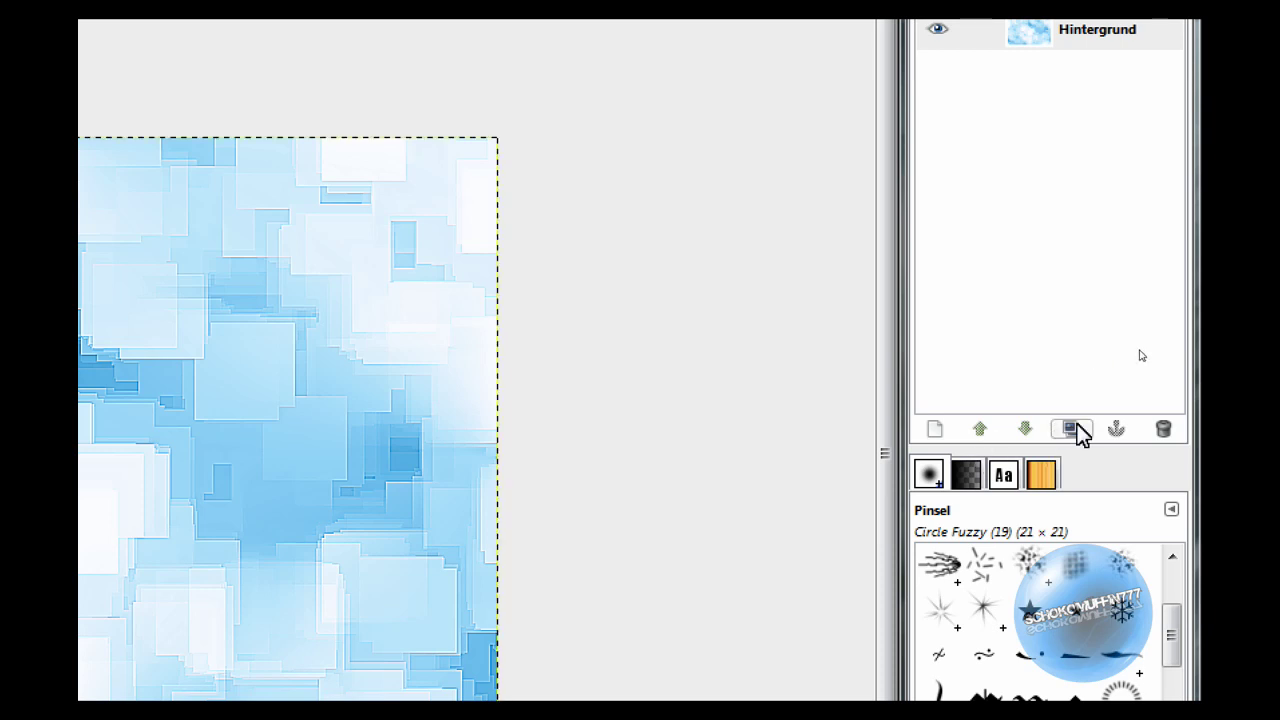
Step: Duplicate the Hintergrund layer and give the copy a 10 px Gaussian blur
click(1071, 428)
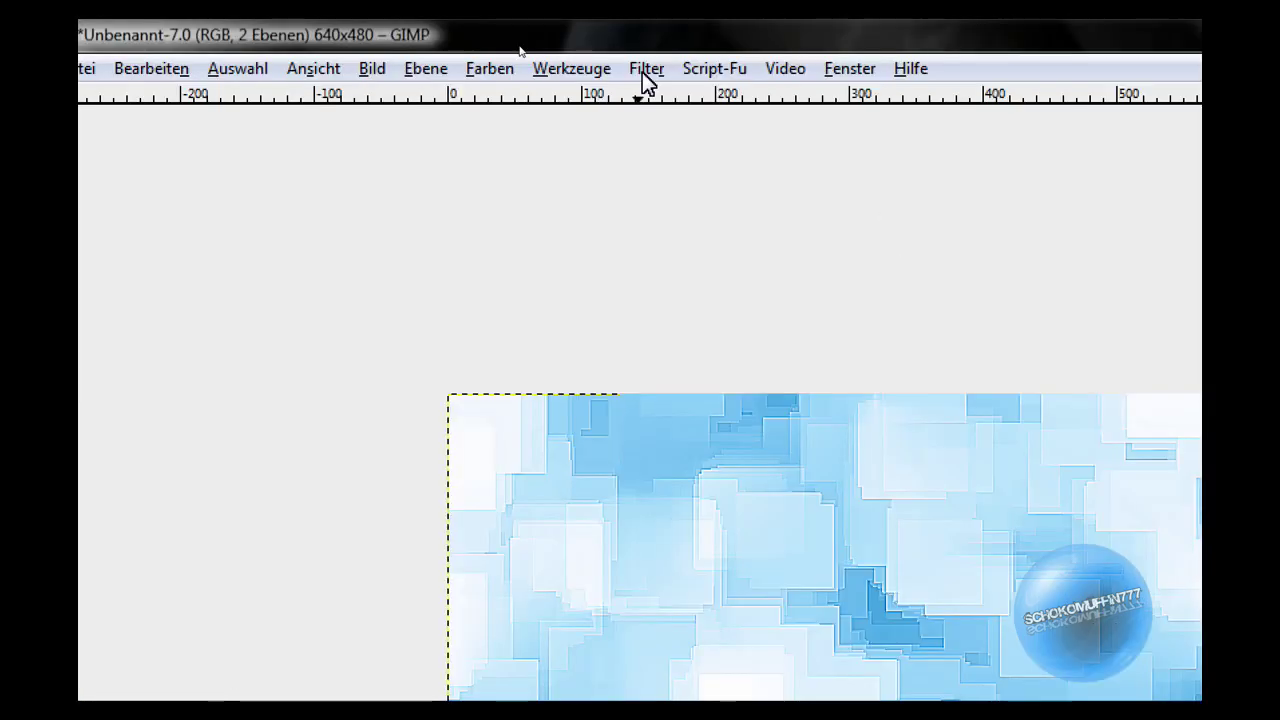
click(643, 74)
mouse_move(390, 223)
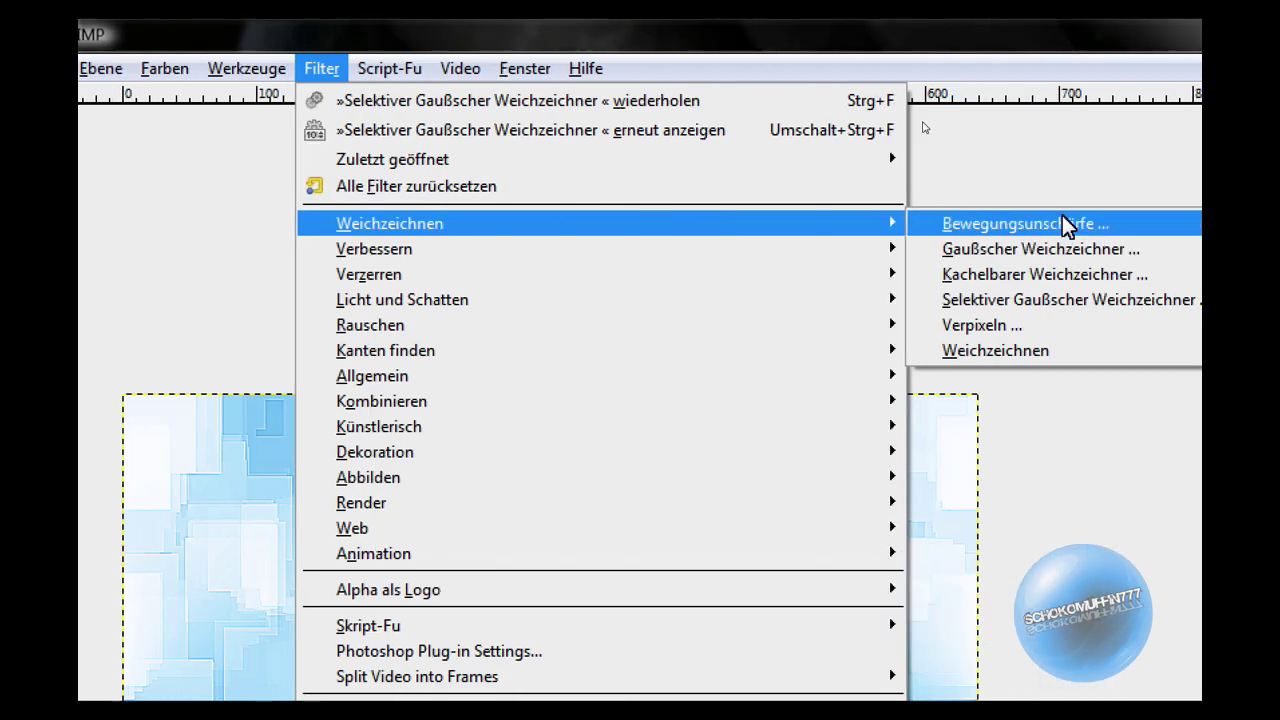
click(1018, 250)
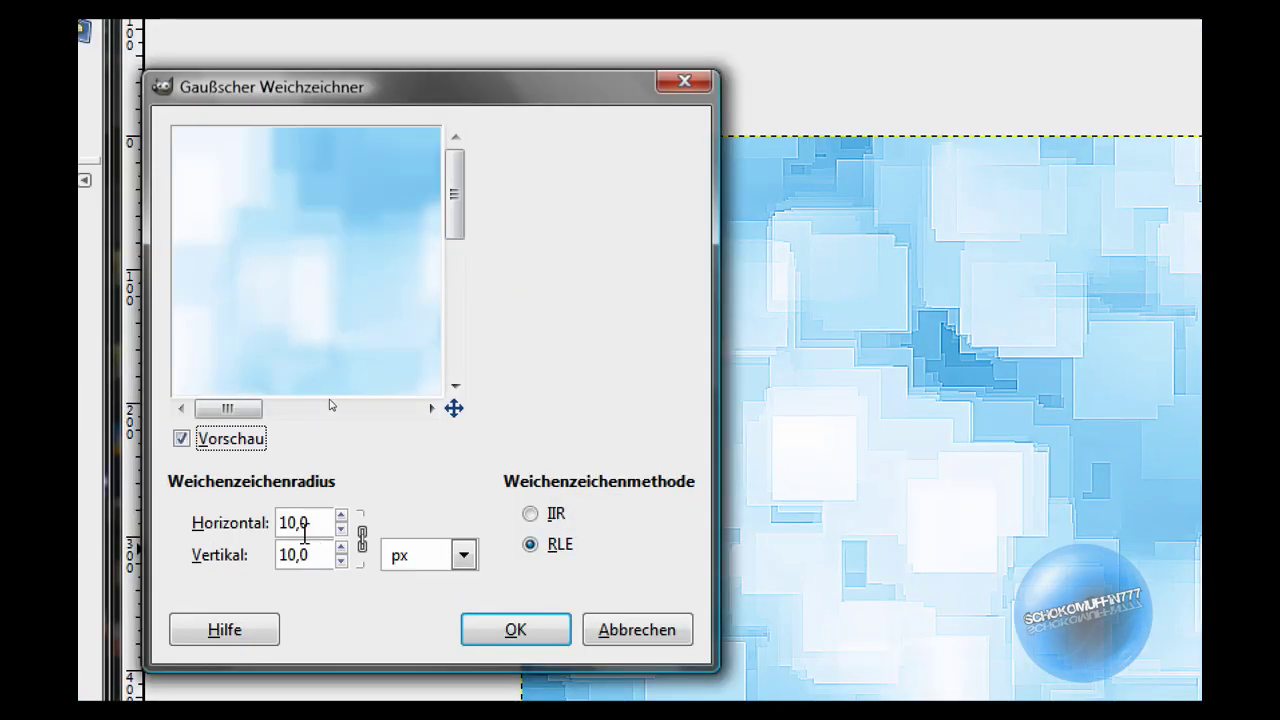
click(525, 632)
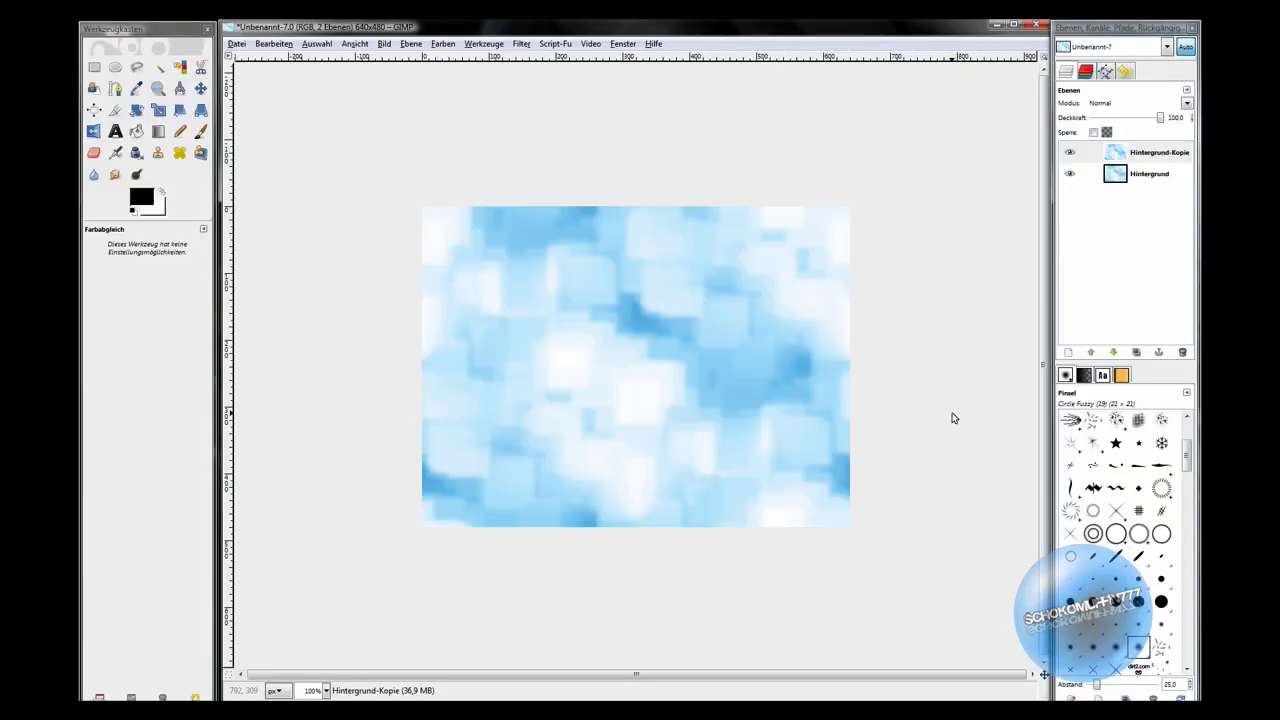
Step: Set the Hintergrund-Kopie layer's mode to Nur Aufhellen (Lighten only)
click(1151, 121)
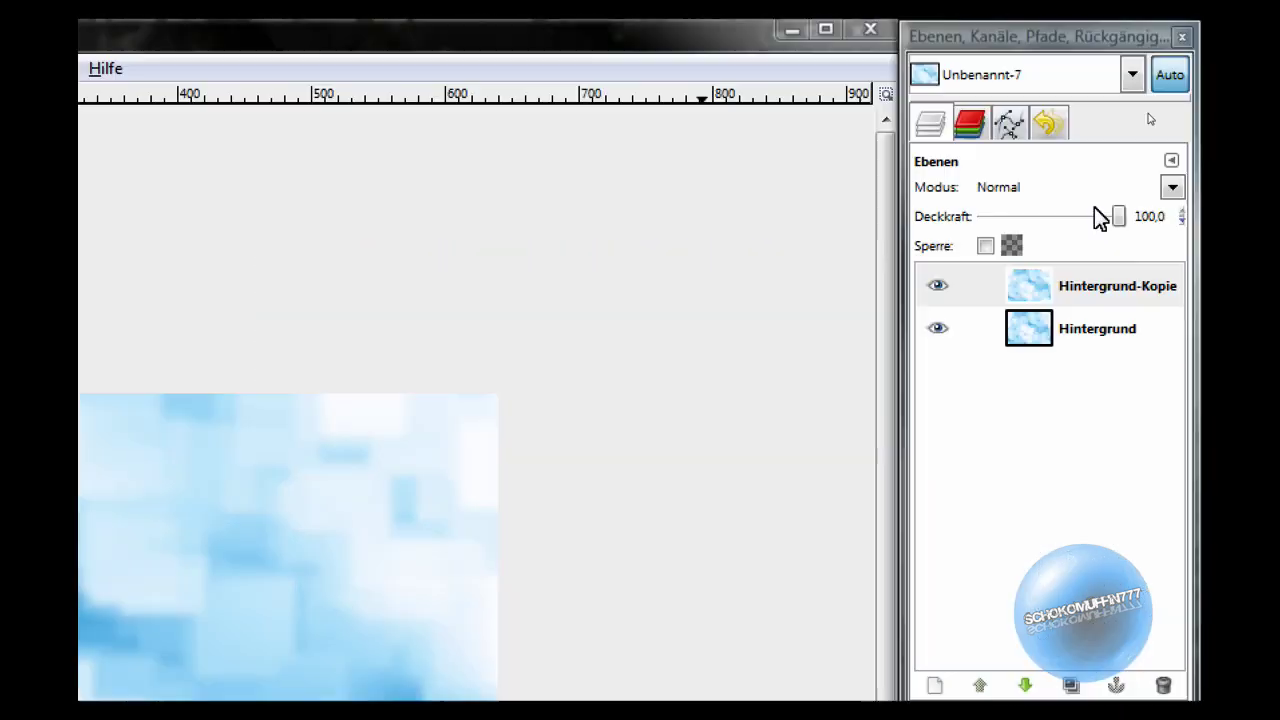
click(1078, 195)
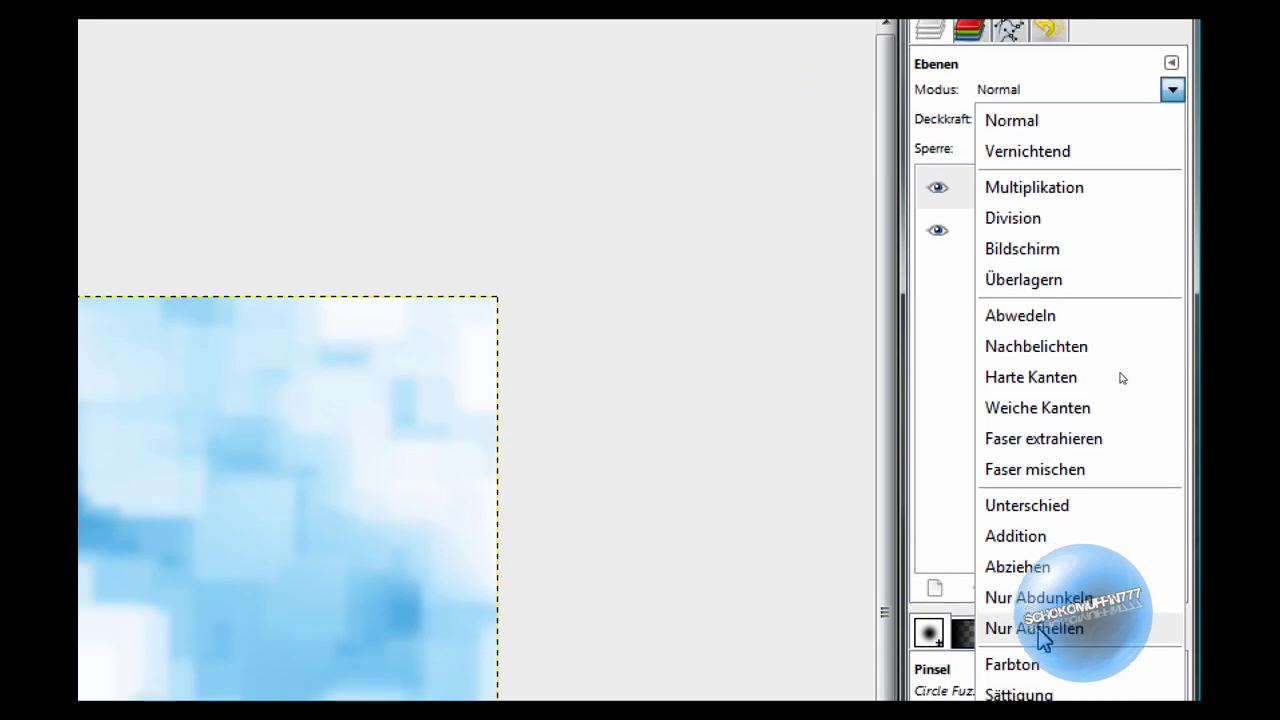
click(1040, 629)
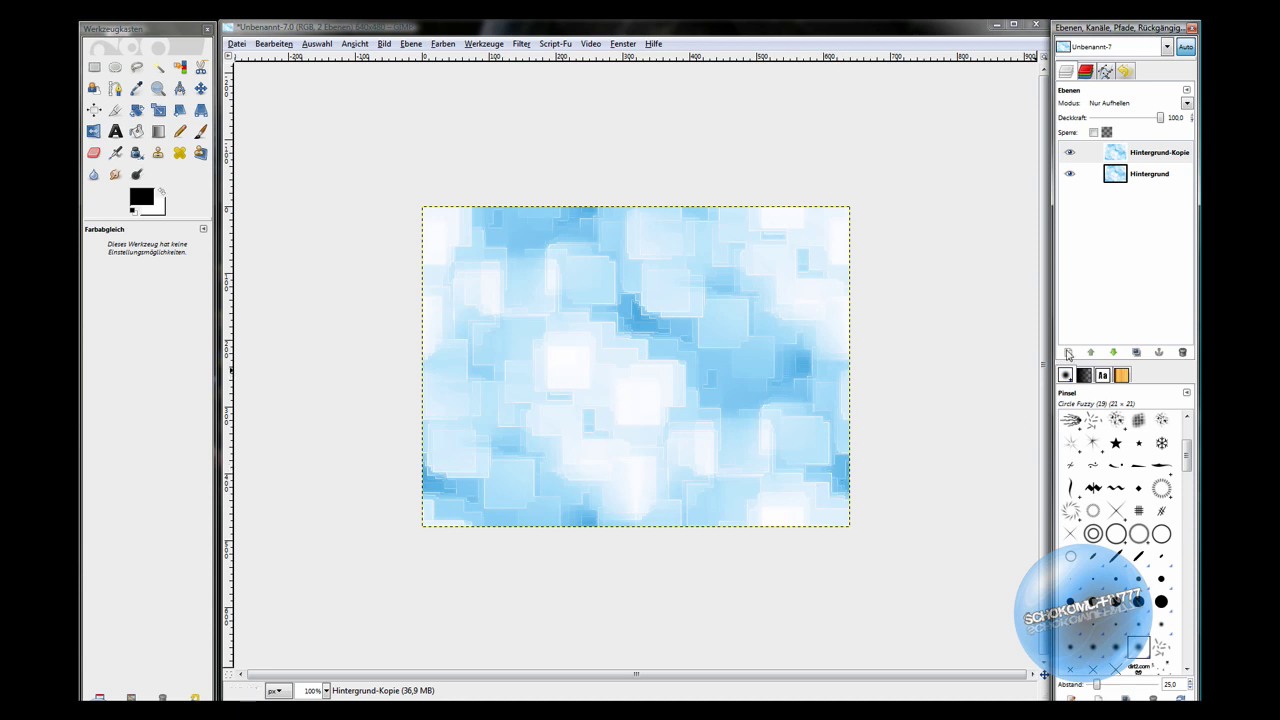
click(1068, 352)
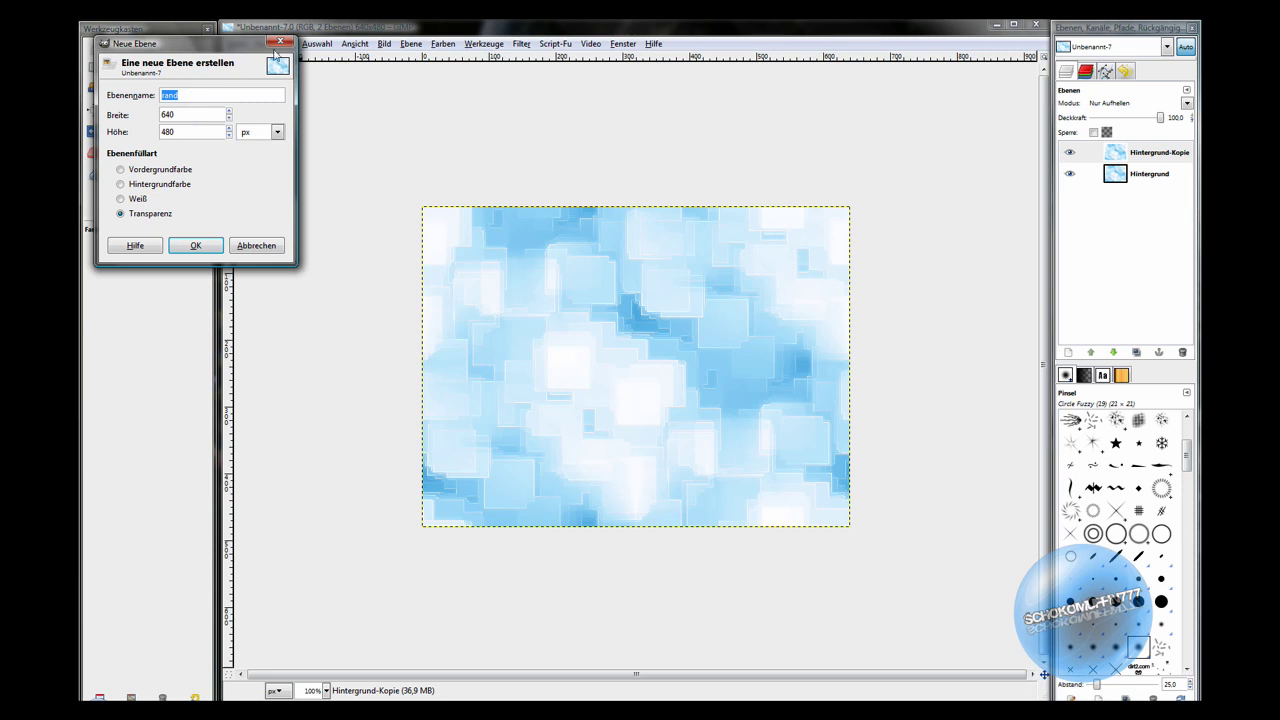
click(278, 44)
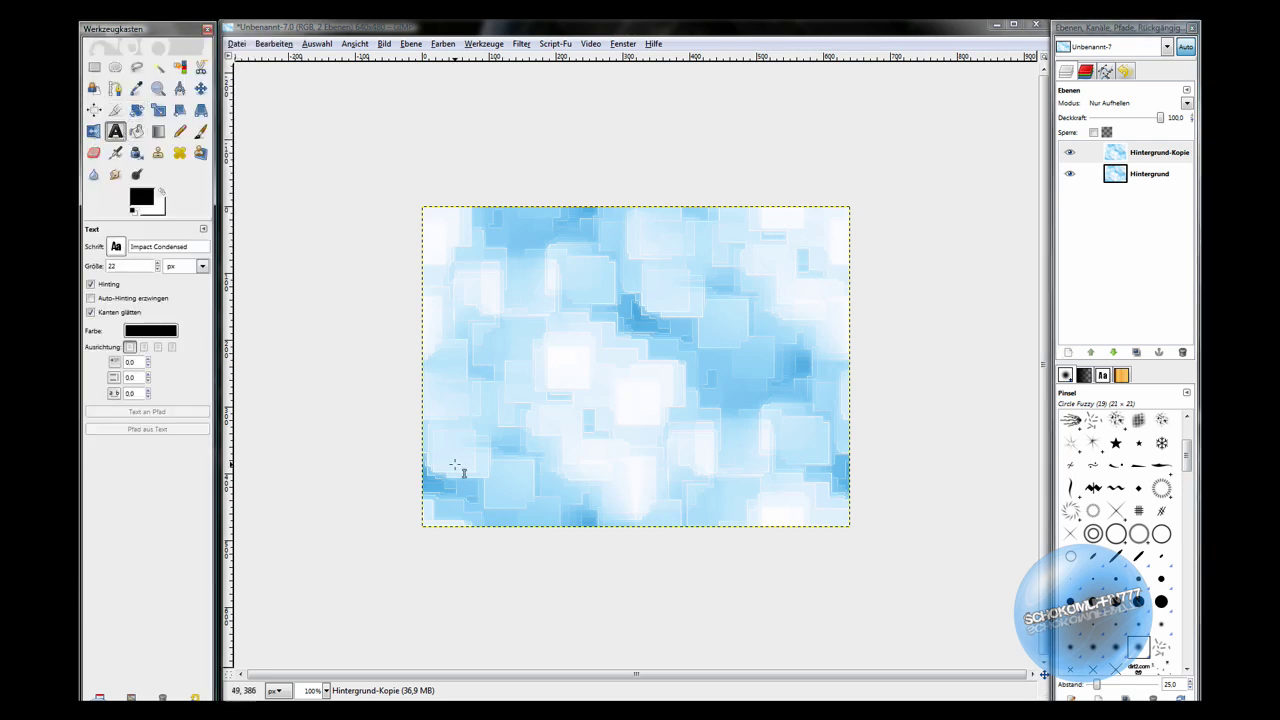
click(426, 478)
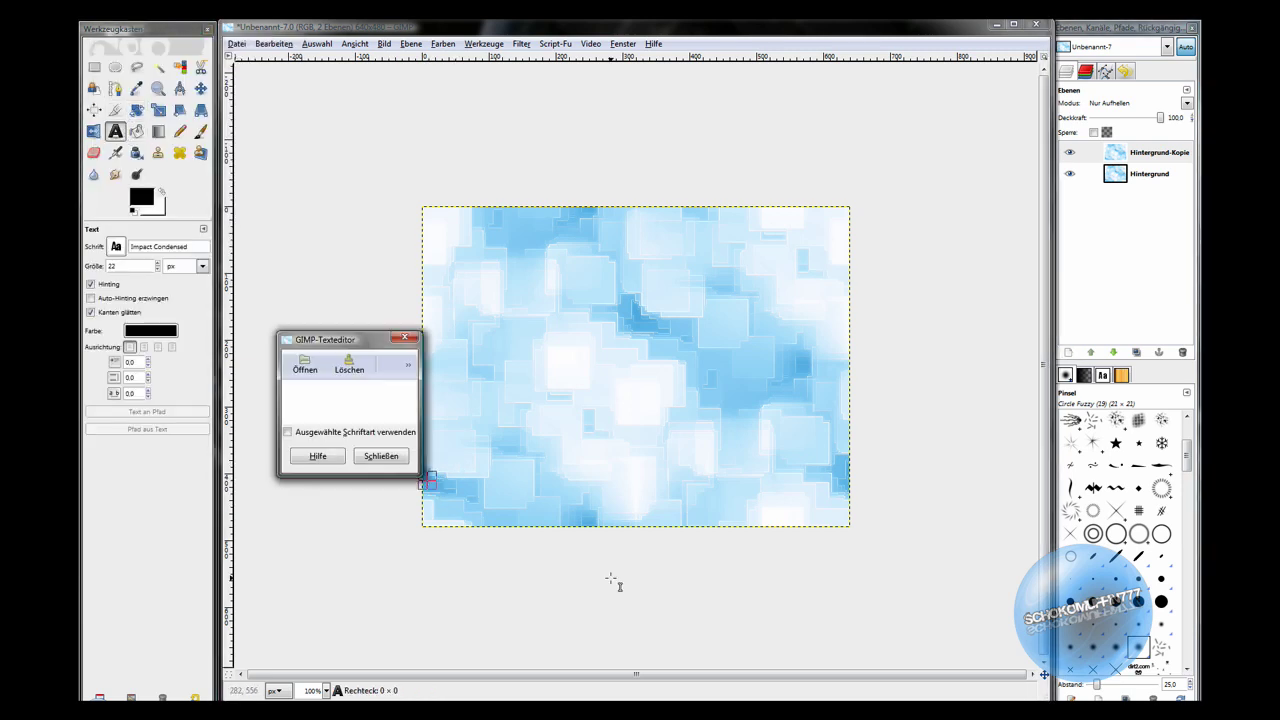
text(w)
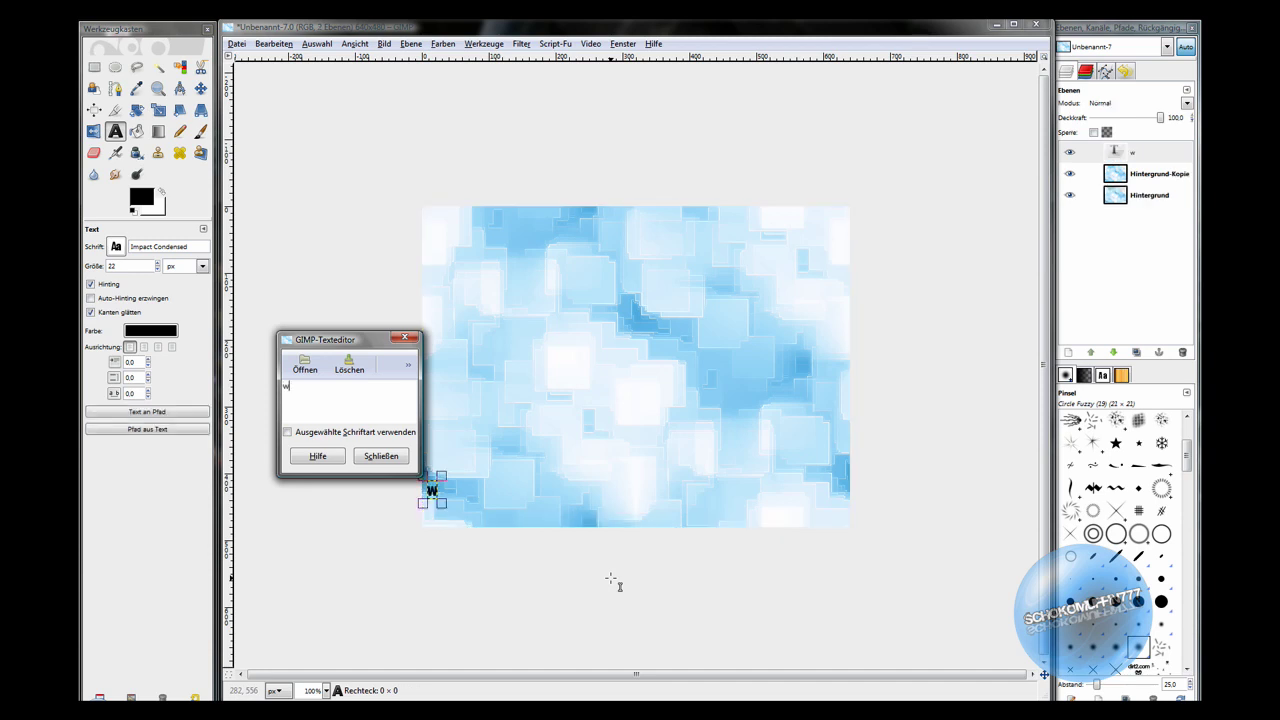
text(ww.)
text(gimptu)
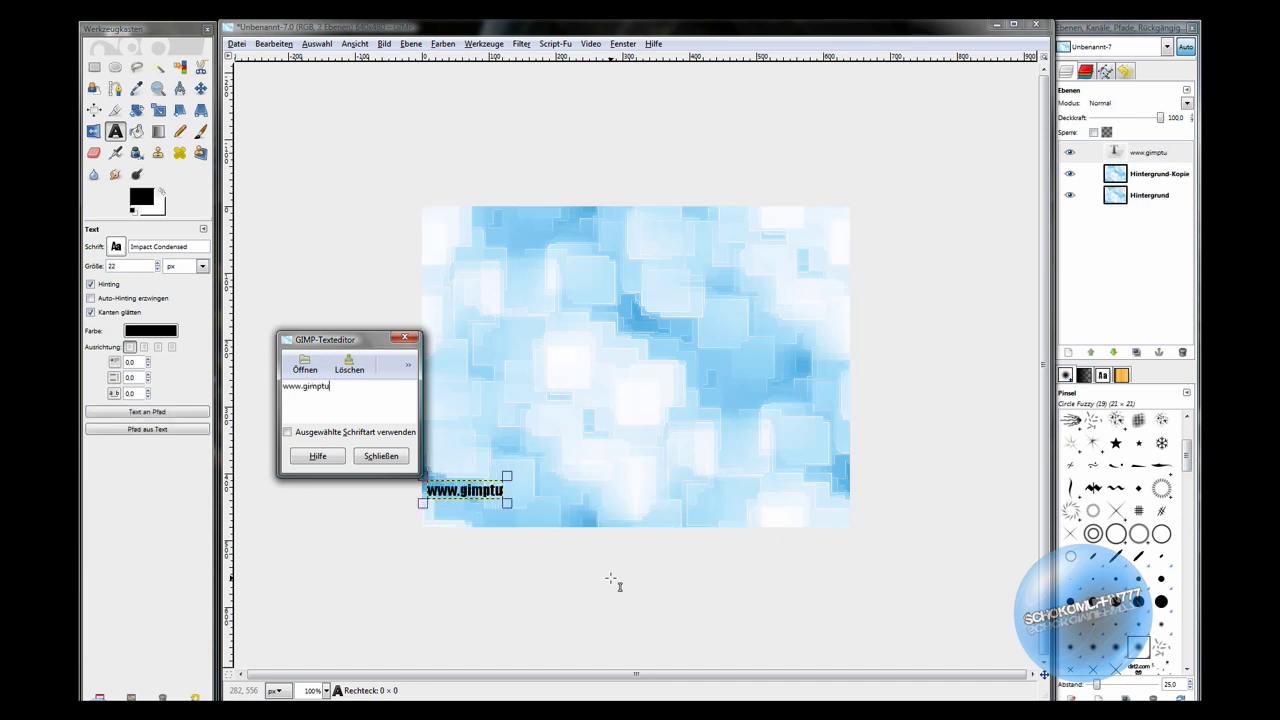
text(tori)
text(als.)
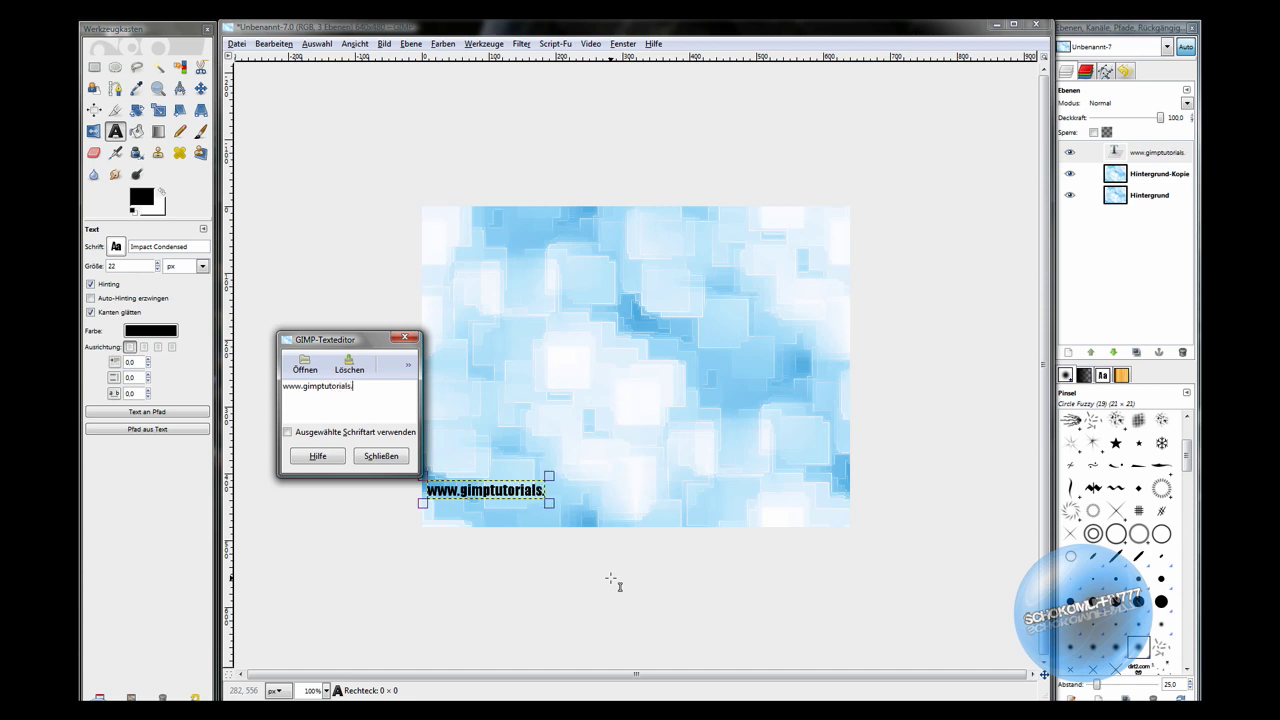
text(de)
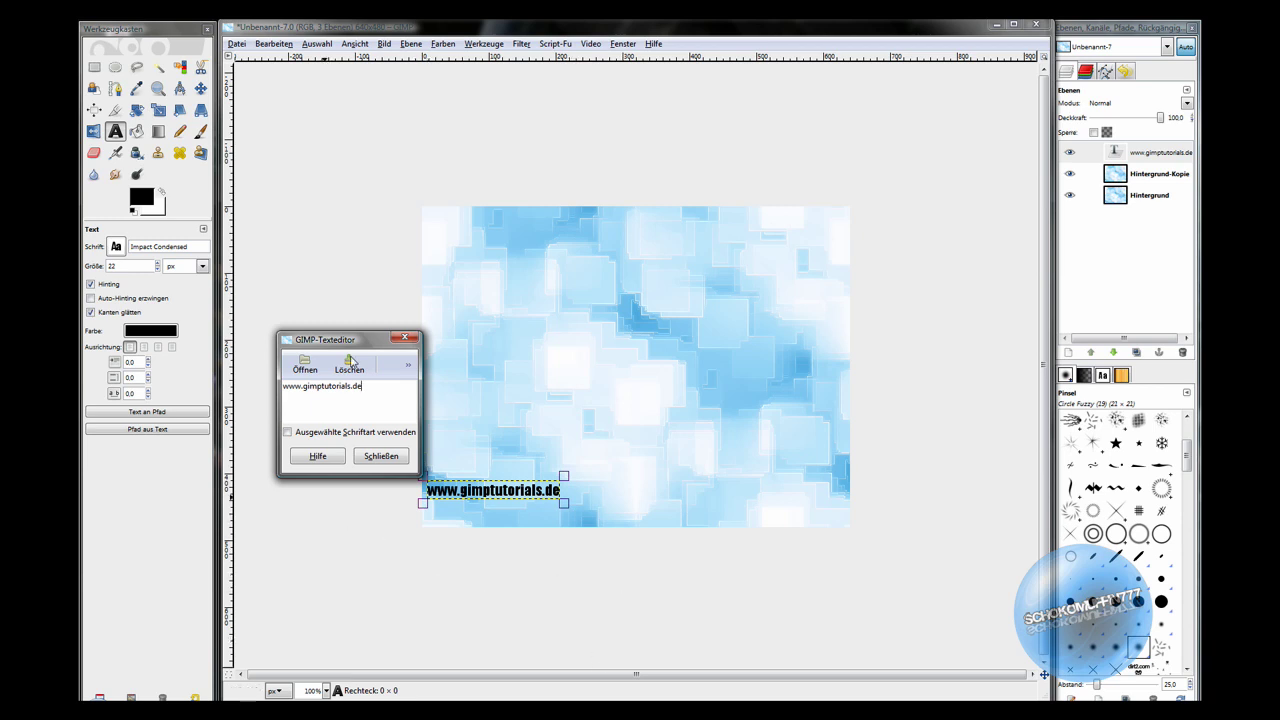
Step: Blend the URL text layer in Überlagern (Overlay) mode and nudge it slightly down-right
drag(345, 342, 371, 436)
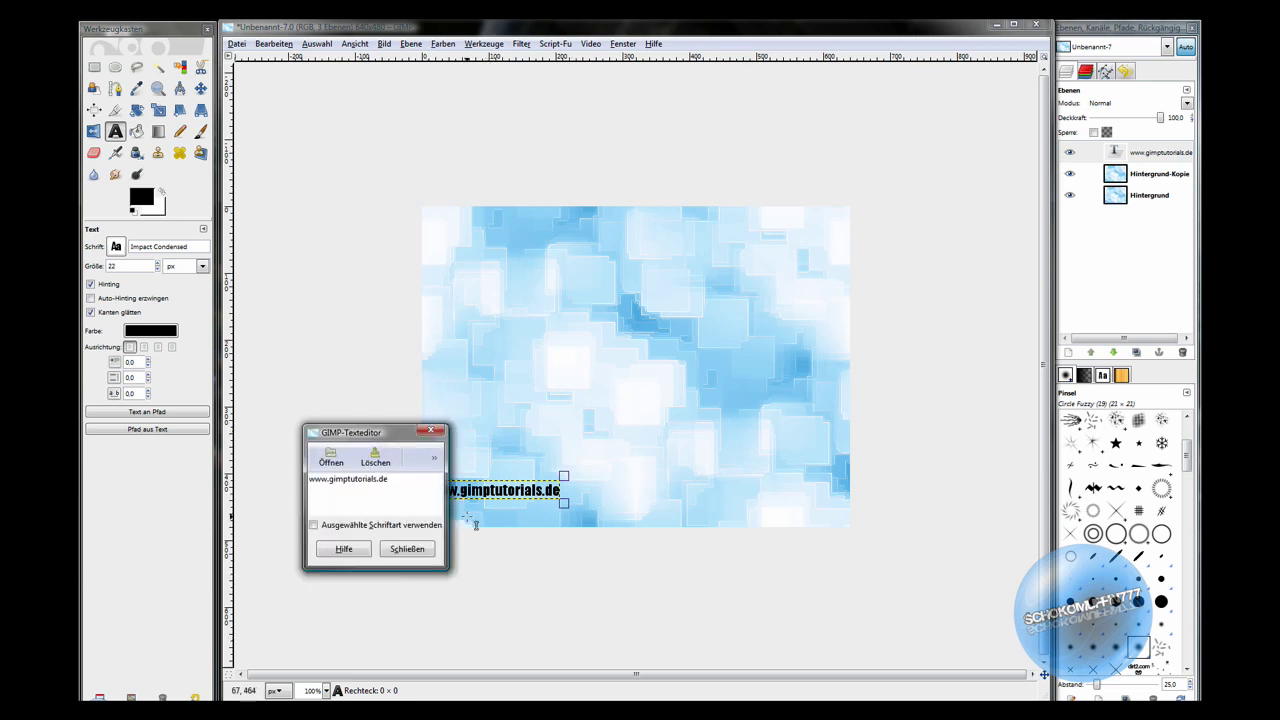
click(1182, 106)
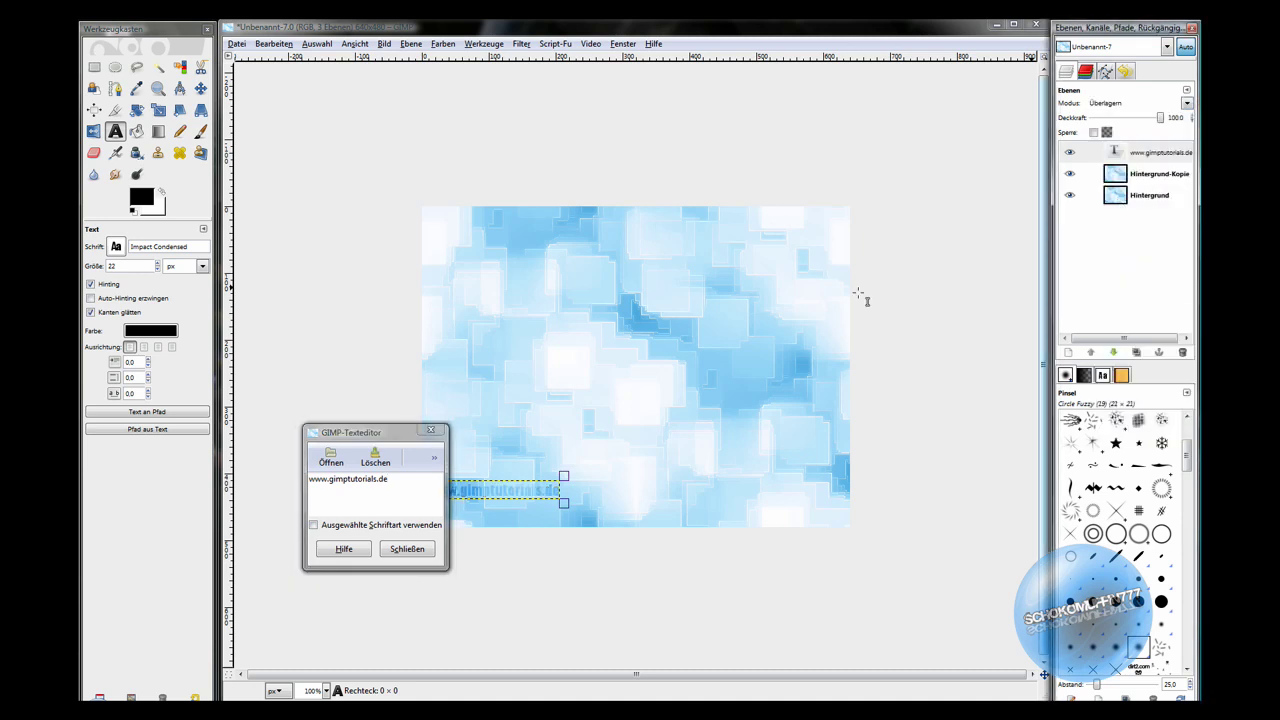
click(1129, 199)
drag(385, 433, 308, 388)
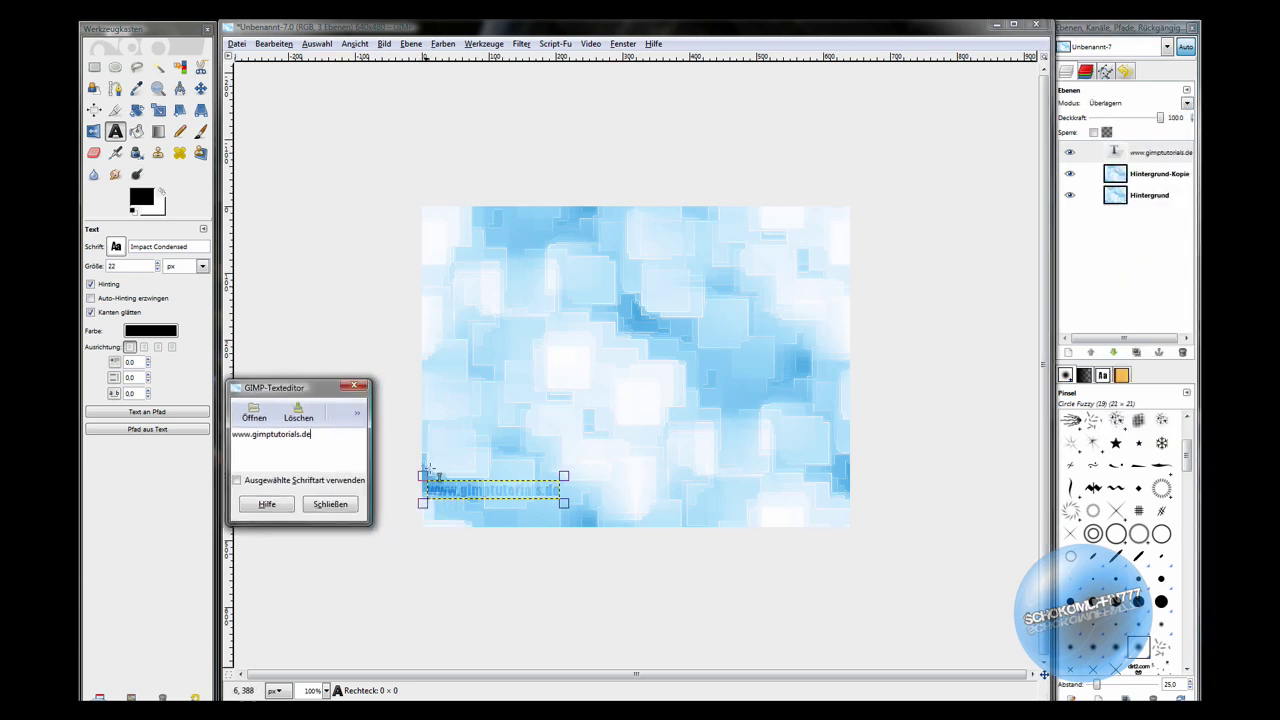
drag(477, 489, 477, 501)
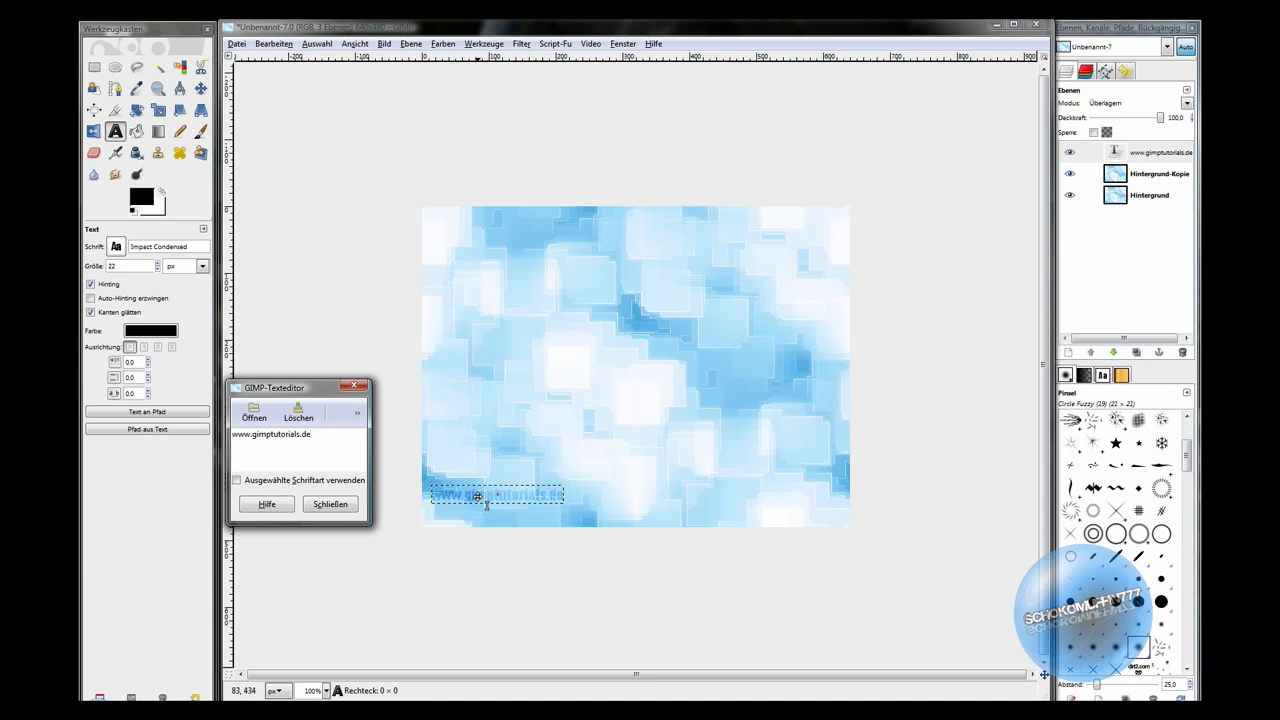
click(340, 505)
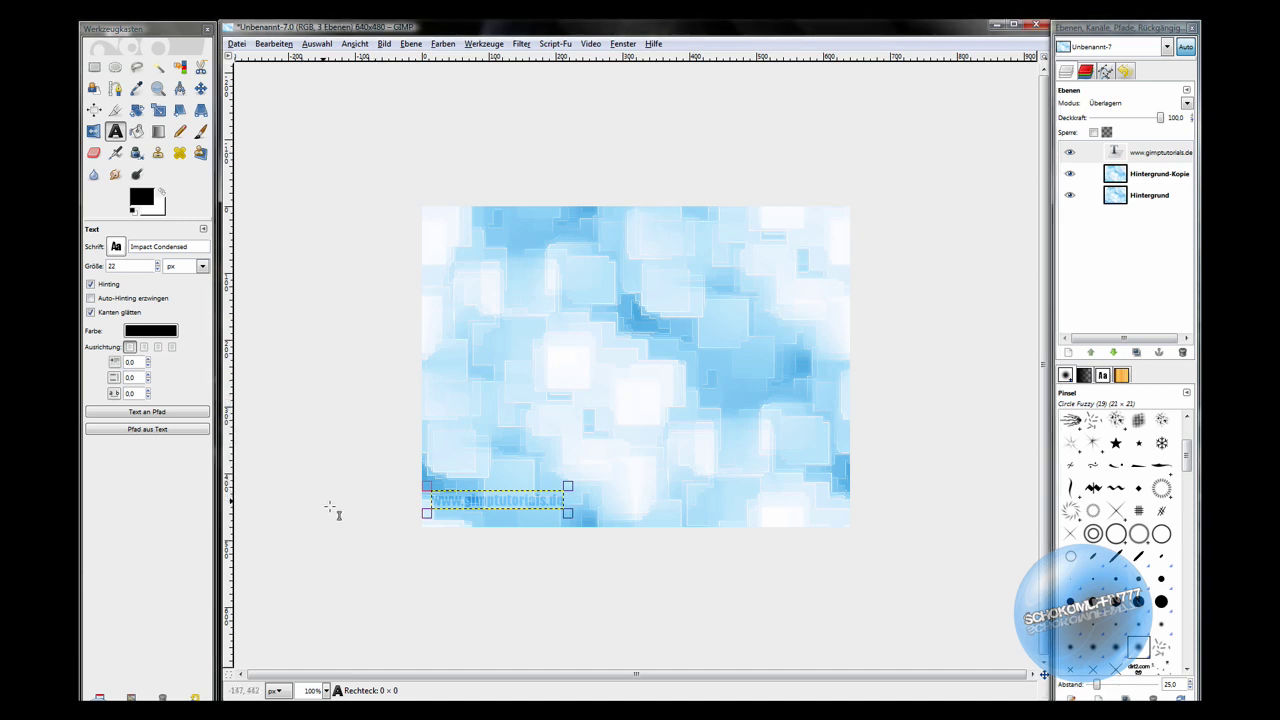